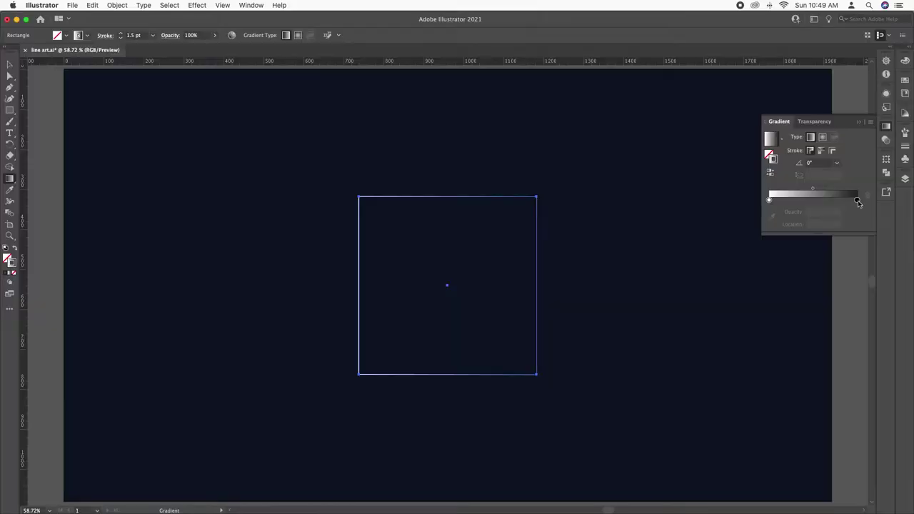
Recolour the square's gradient stroke stops: green on the left, pink on the right
double_click(857, 200)
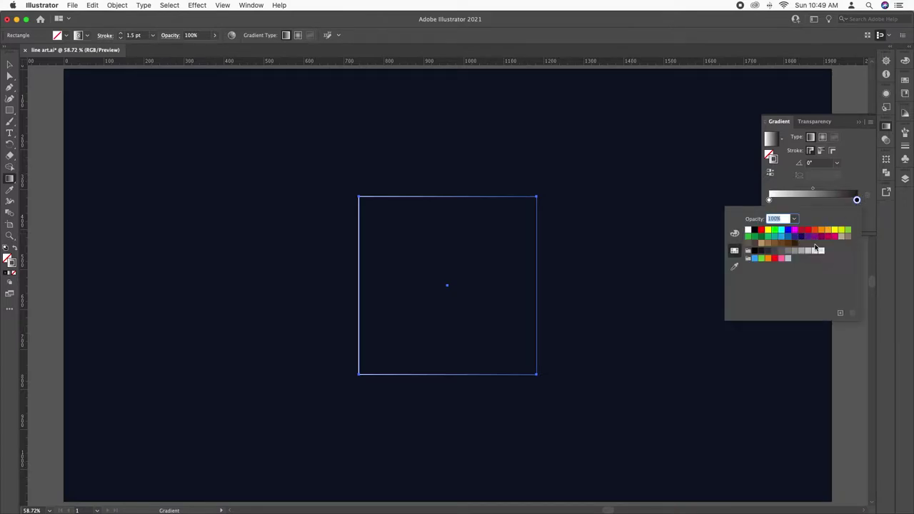
left_click(835, 237)
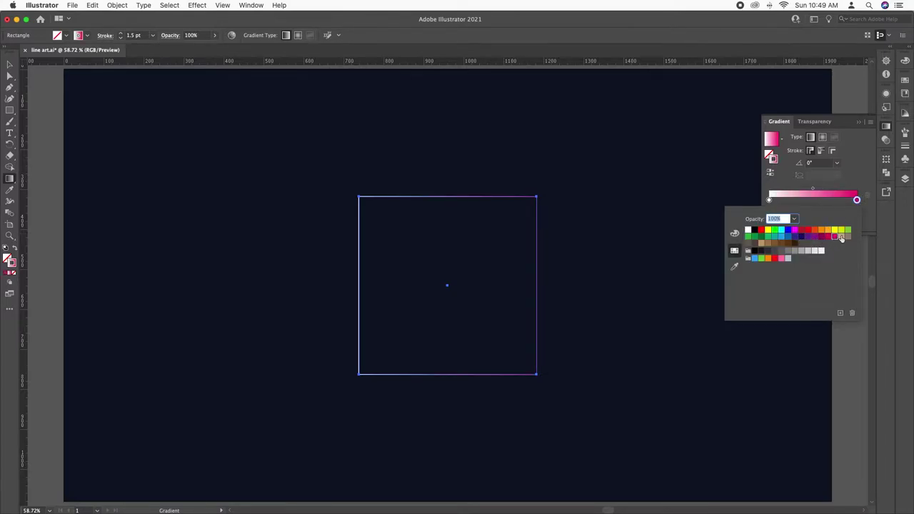
double_click(770, 200)
left_click(762, 259)
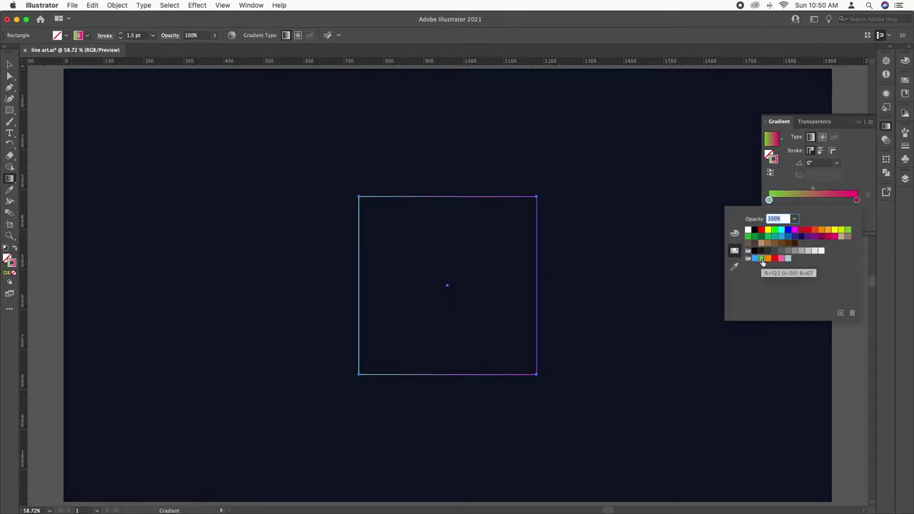
left_click(872, 225)
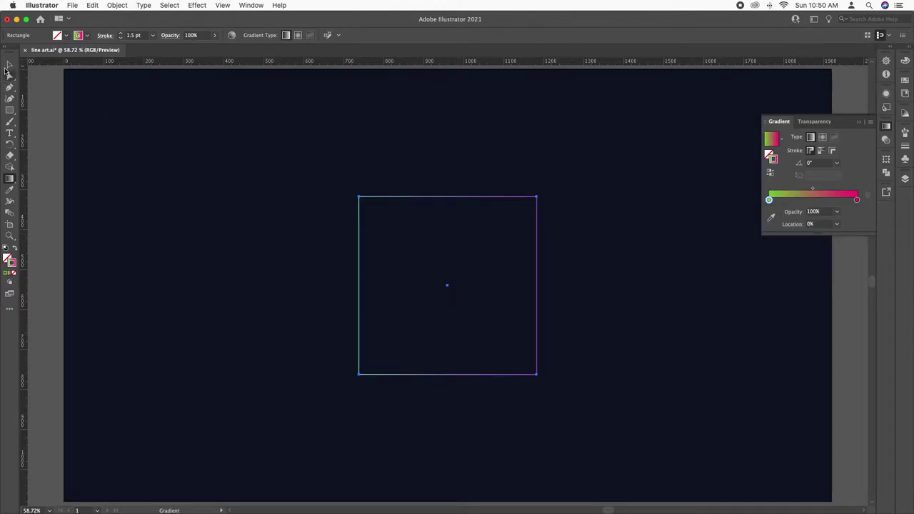
left_click(10, 66)
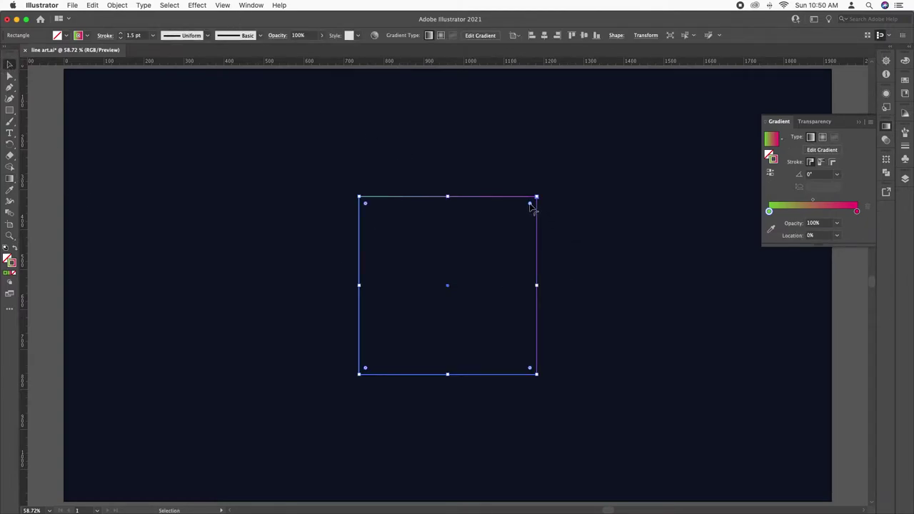
Drag a live corner fully inward so the square becomes a circle
left_click_drag(530, 205, 543, 402)
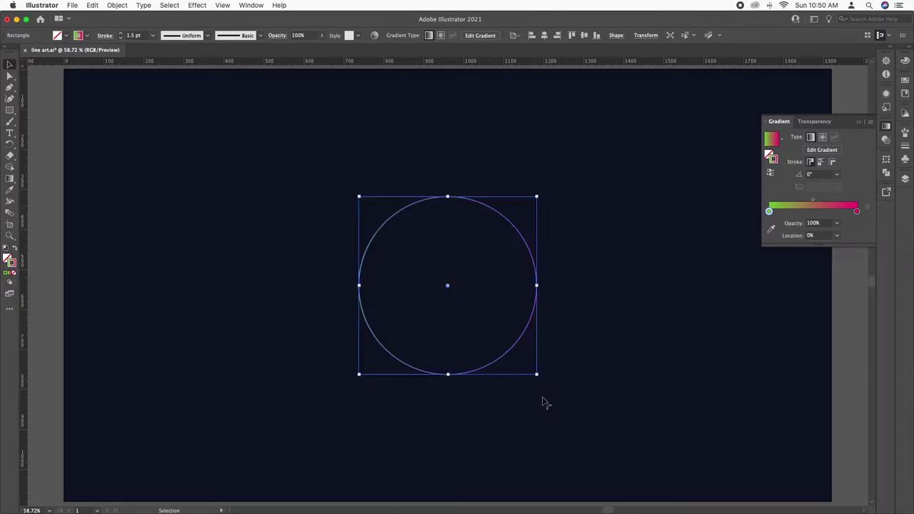
left_click(166, 299)
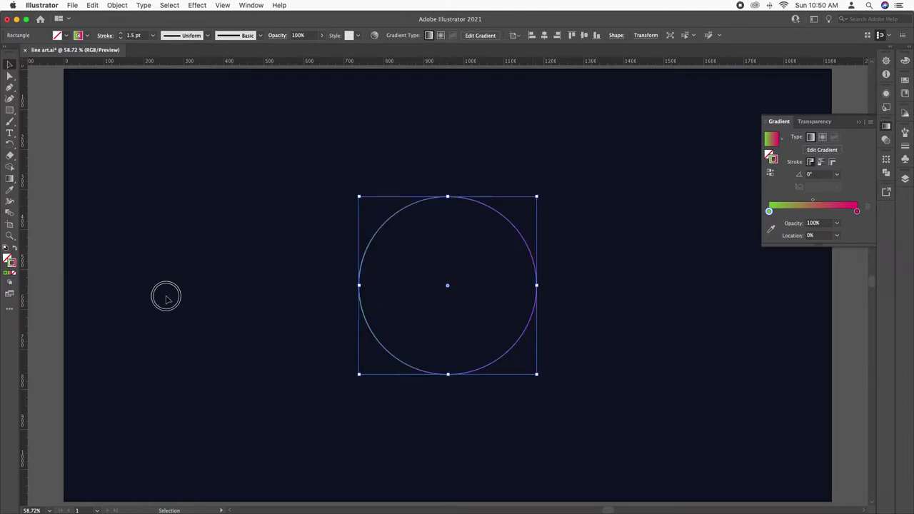
left_click(526, 242)
Set the circle's gradient outline to a 3 pt stroke weight
left_click(906, 145)
left_click(836, 143)
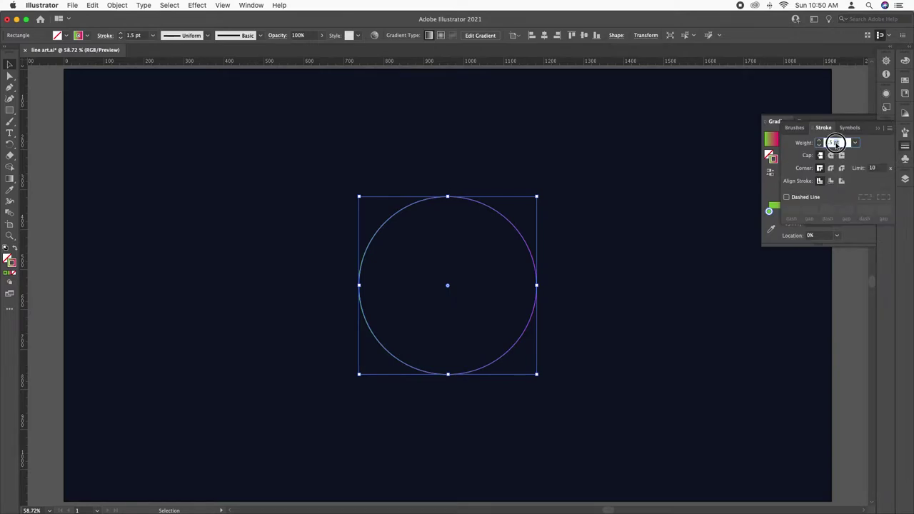
type("3")
key("Return")
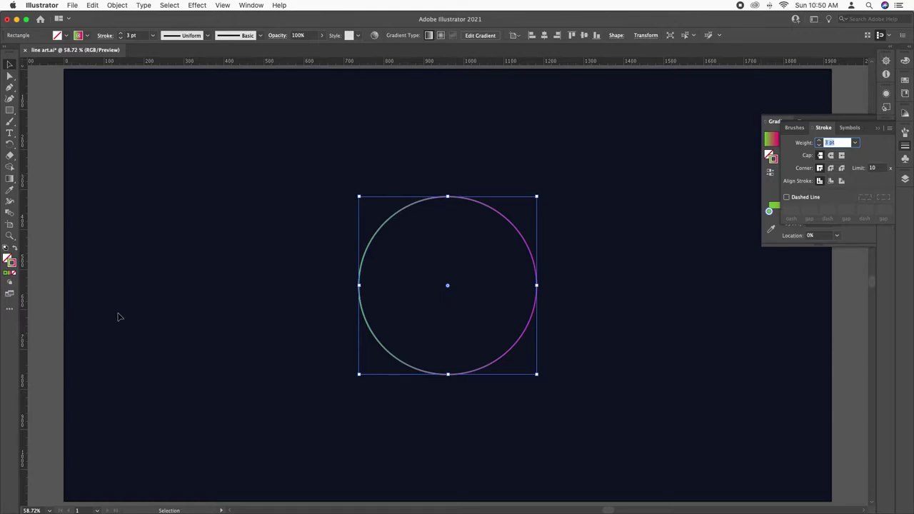
left_click(212, 295)
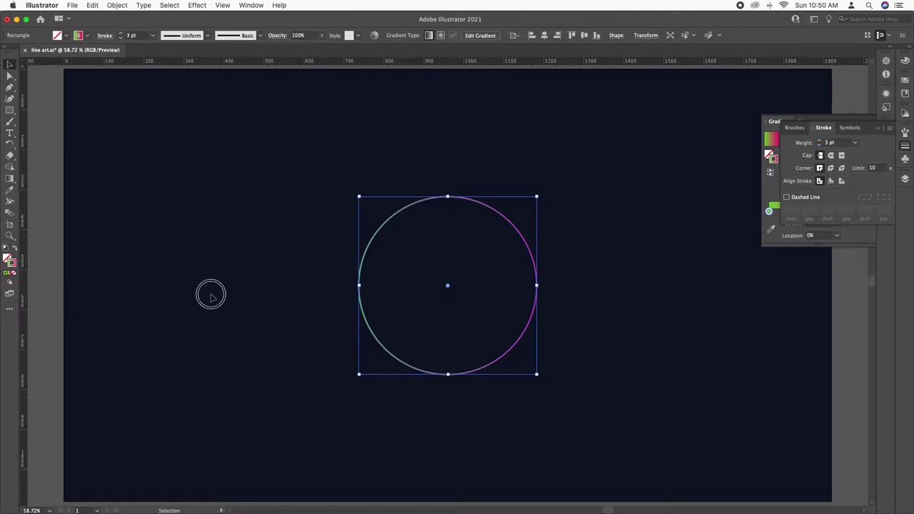
left_click(498, 217)
Start a Transform effect on the circle with 95% horizontal scale and 30 copies
left_click(199, 4)
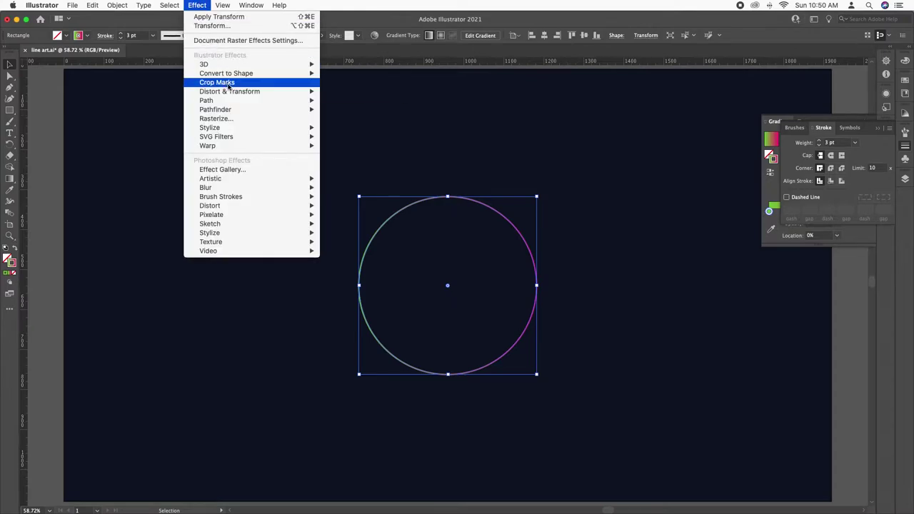
mouse_move(229, 92)
left_click(370, 121)
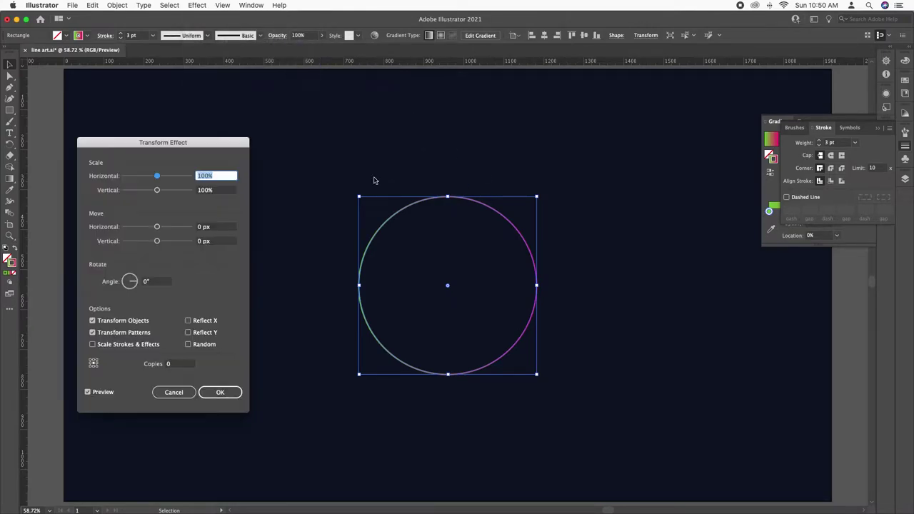
type("95")
key("Tab")
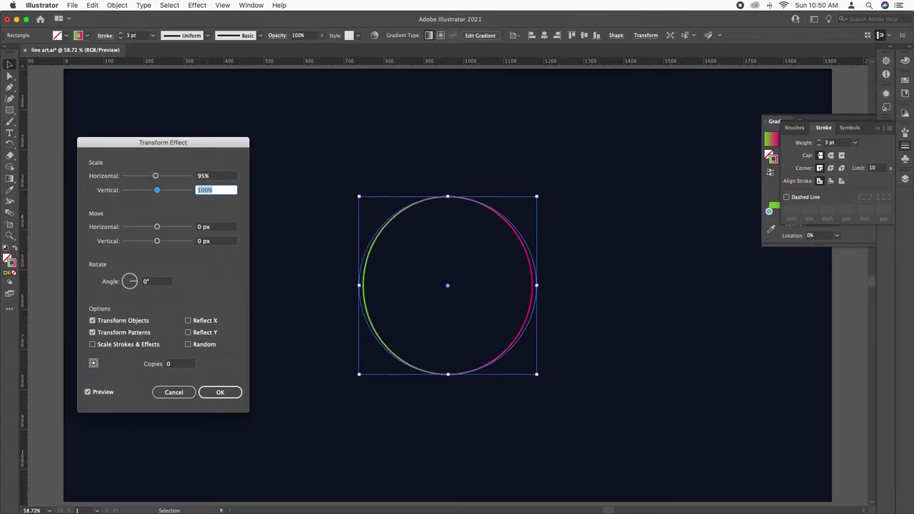
key("Tab")
key("Tab")
key("Tab")
key("Tab")
key("Tab")
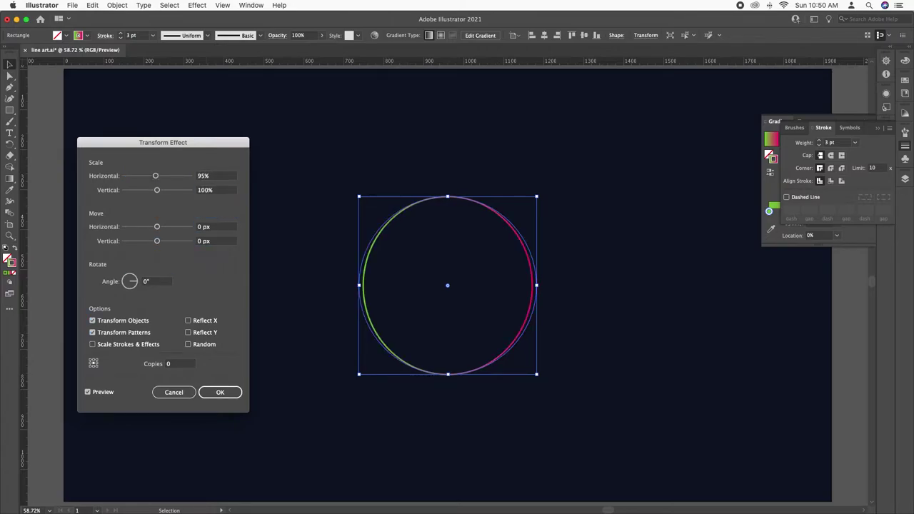
key("Tab")
key("Tab")
key("Tab")
type("10")
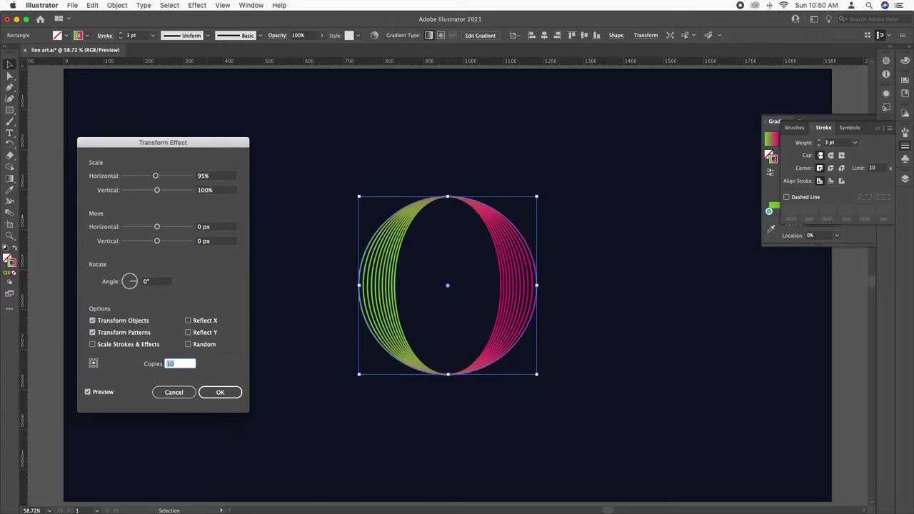
key("shift+Up")
key("shift+Up")
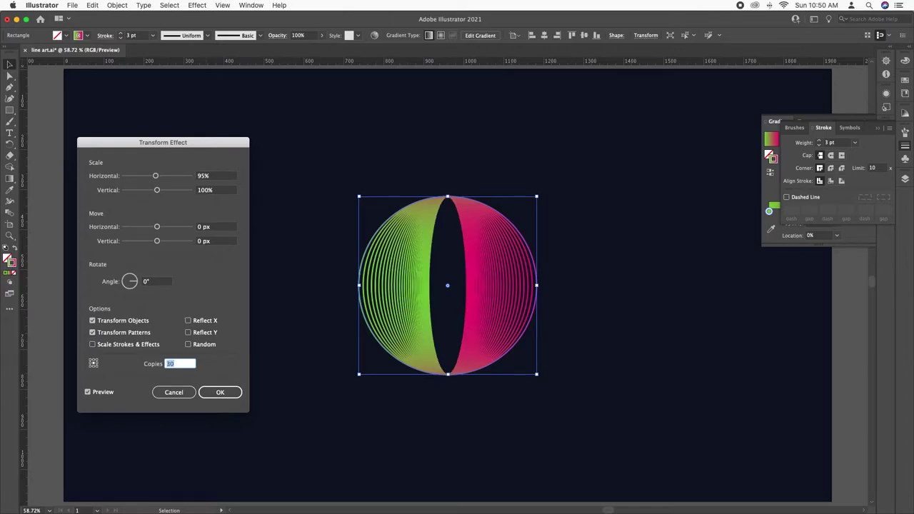
key("Tab")
key("Tab")
key("Tab")
Set a 5° rotation per copy, raise copies to 40, and apply the effect
key("shift+Up")
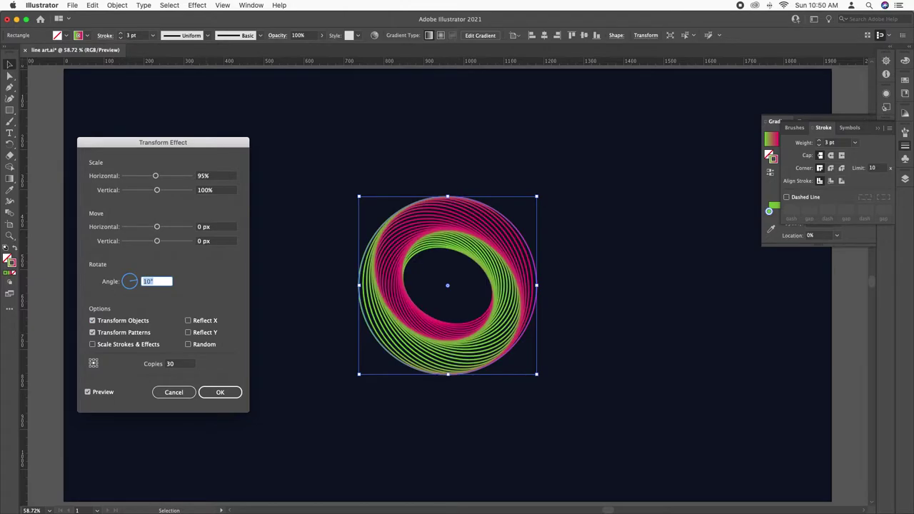
key("shift+Up")
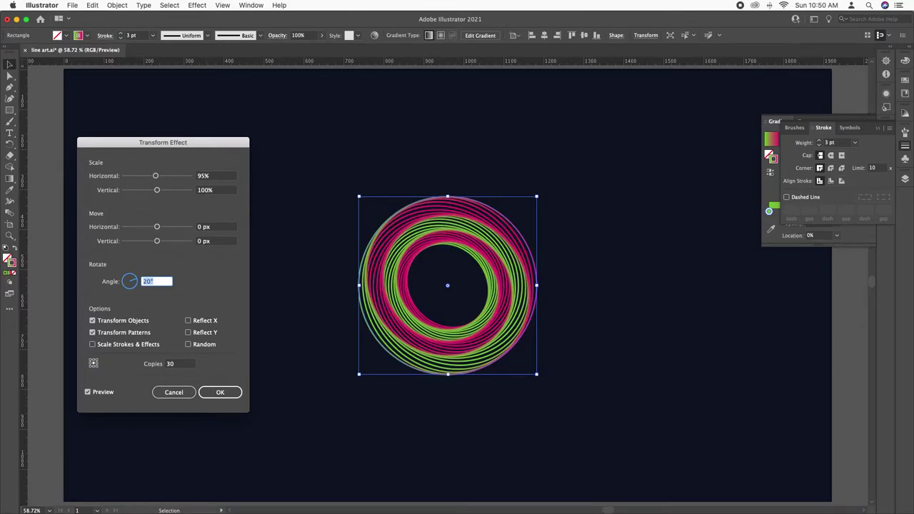
key("shift+Up")
key("shift+Down")
key("shift+Down")
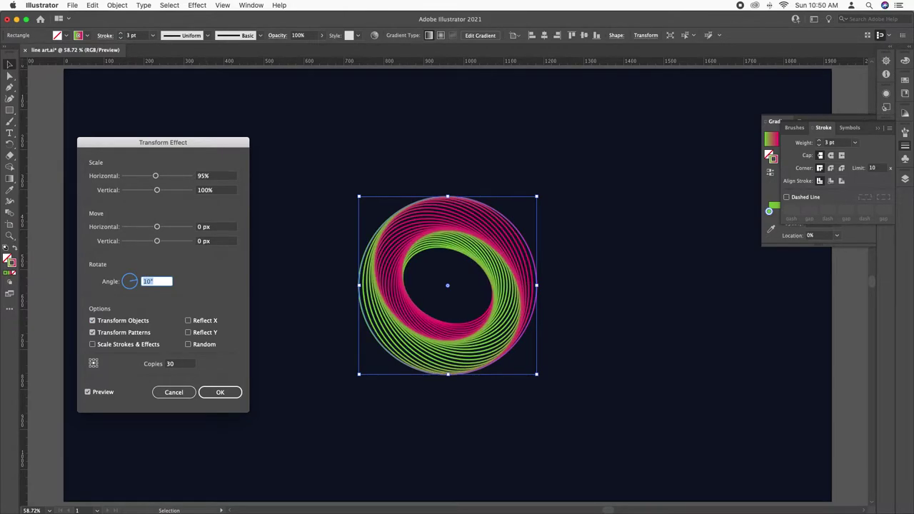
key("shift+Down")
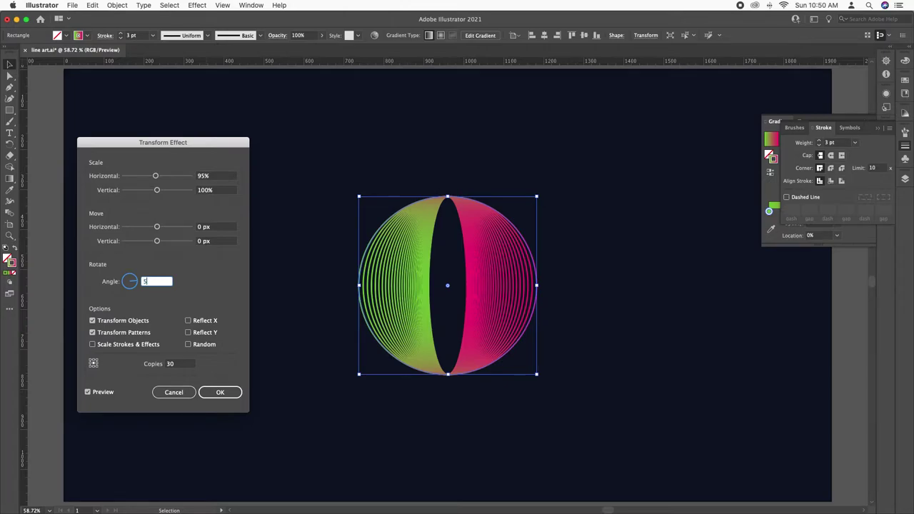
key("Tab")
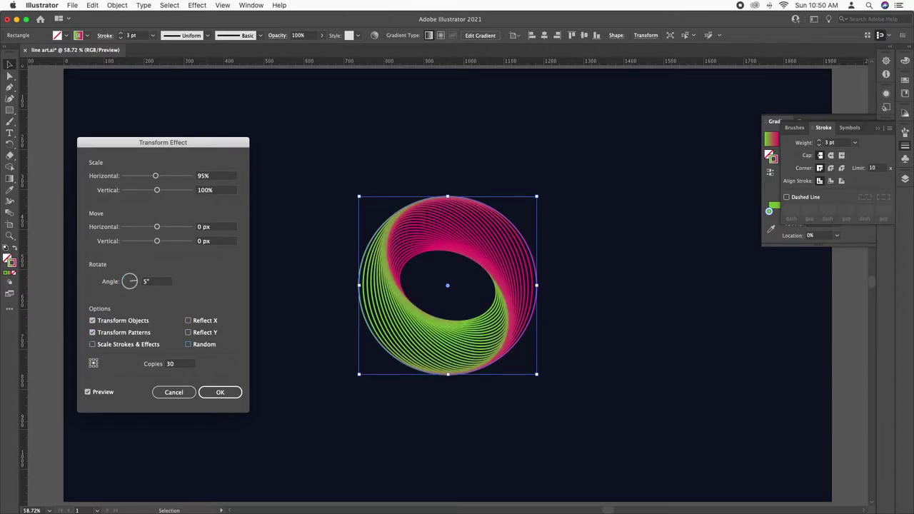
key("Tab")
key("shift+Up")
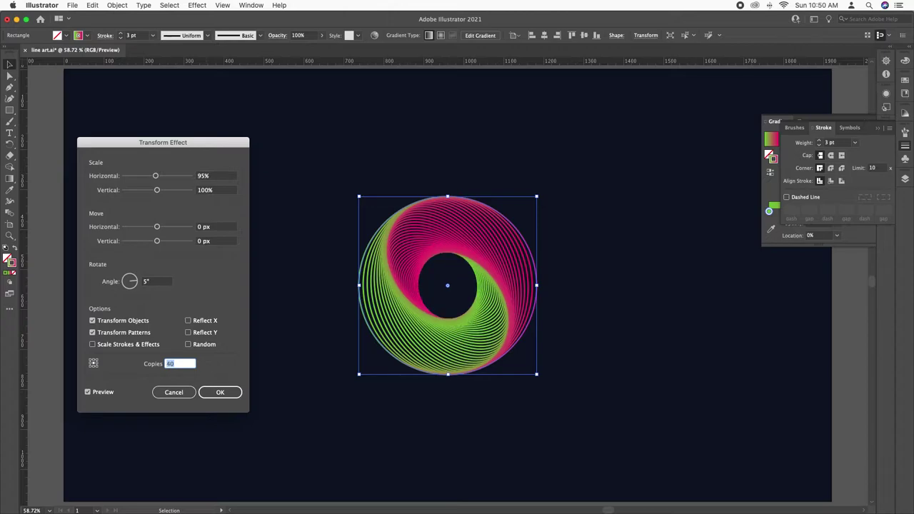
left_click(219, 393)
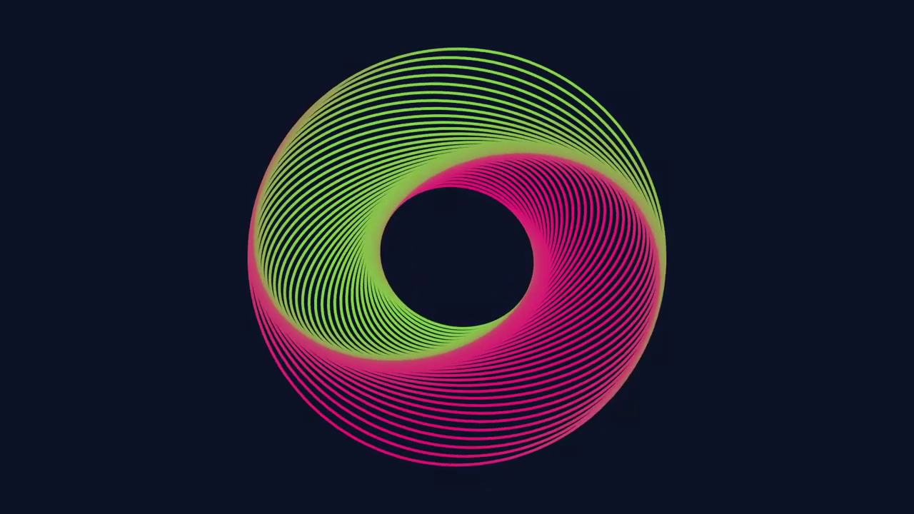
left_click(9, 110)
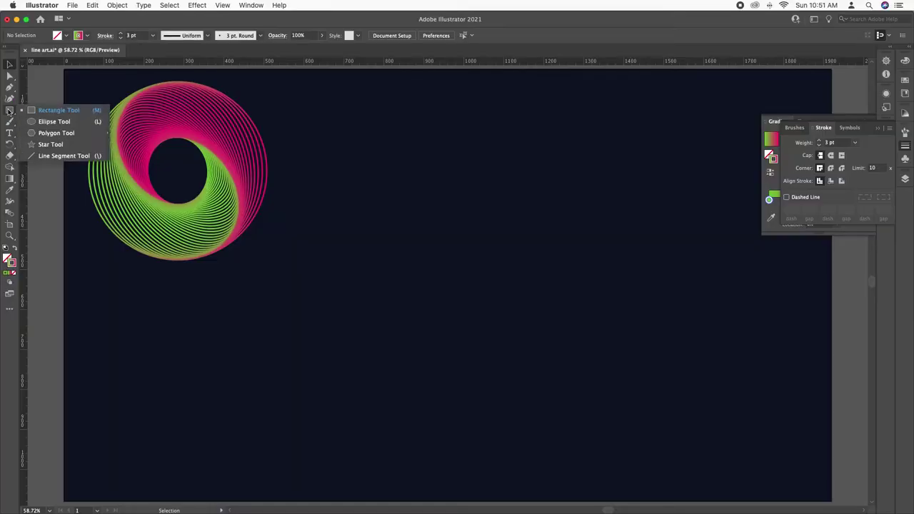
Create a 3-sided triangle from the Polygon tool's settings dialog
left_click(56, 133)
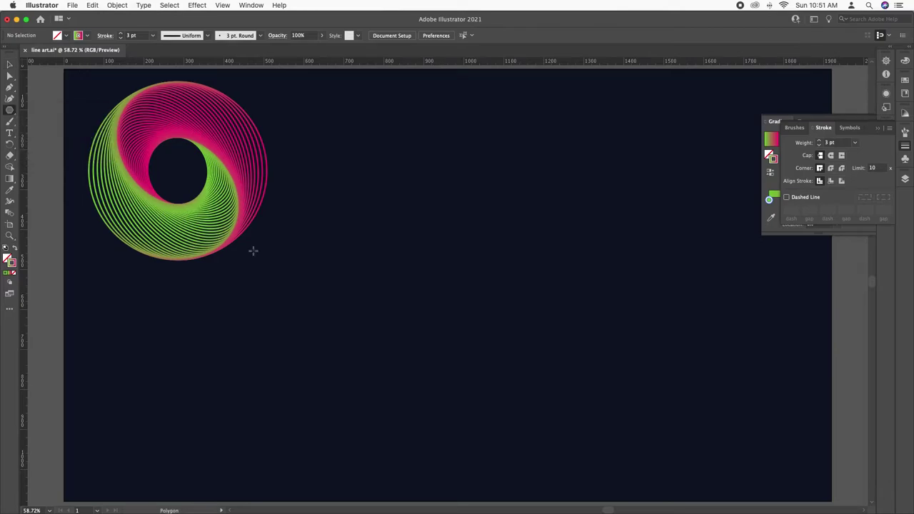
left_click(373, 214)
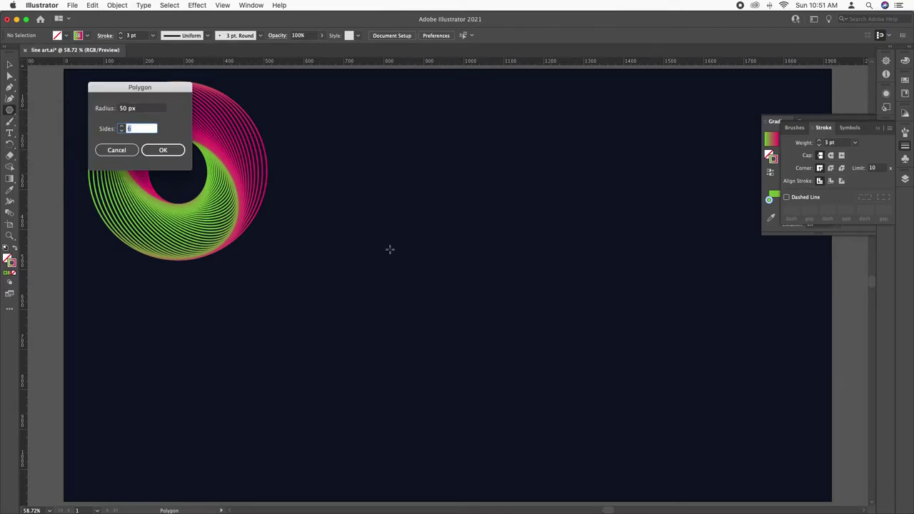
left_click_drag(177, 90, 318, 303)
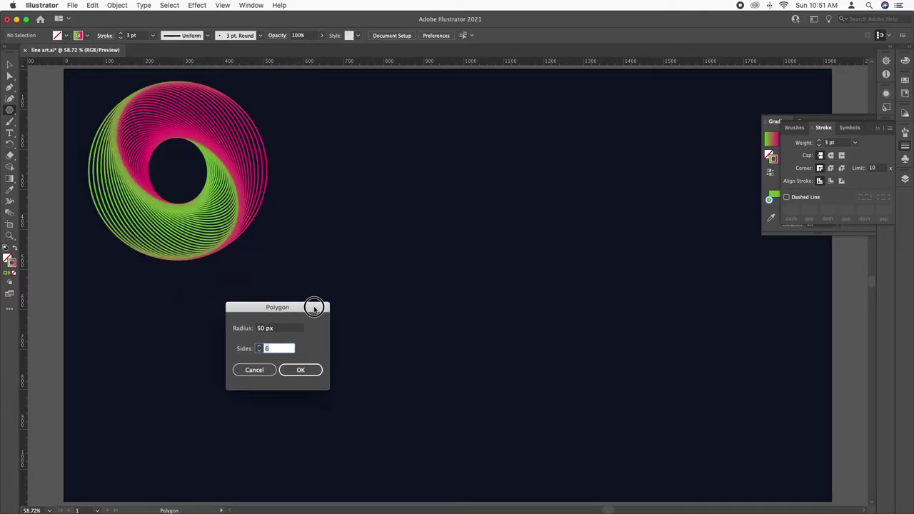
left_click(304, 370)
key("v")
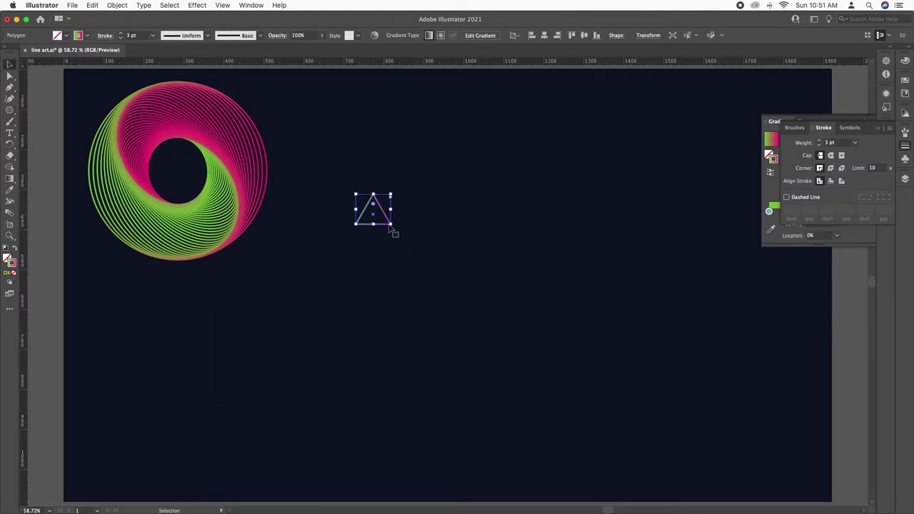
Enlarge the triangle to about 300 px and centre it on the artboard
mouse_move(391, 225)
left_mouse_down()
mouse_move(641, 388)
mouse_move(661, 391)
left_mouse_up()
left_click(549, 35)
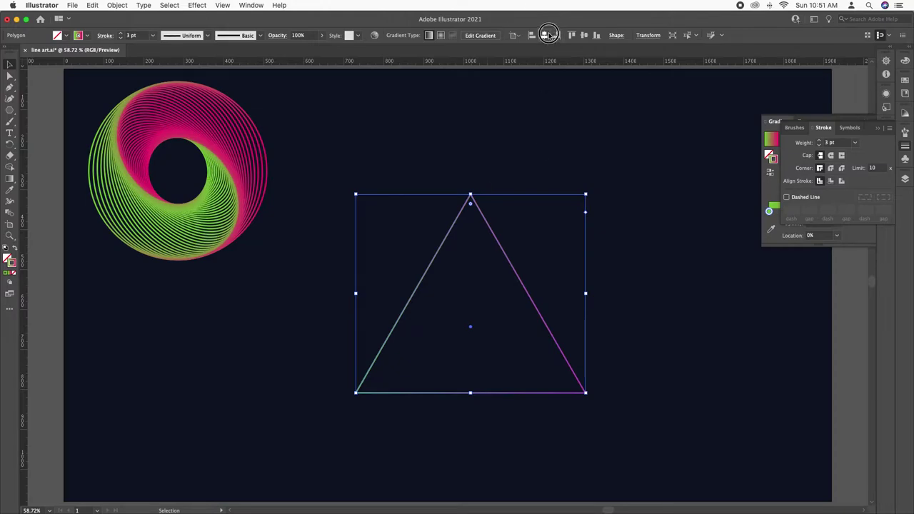
left_click(584, 35)
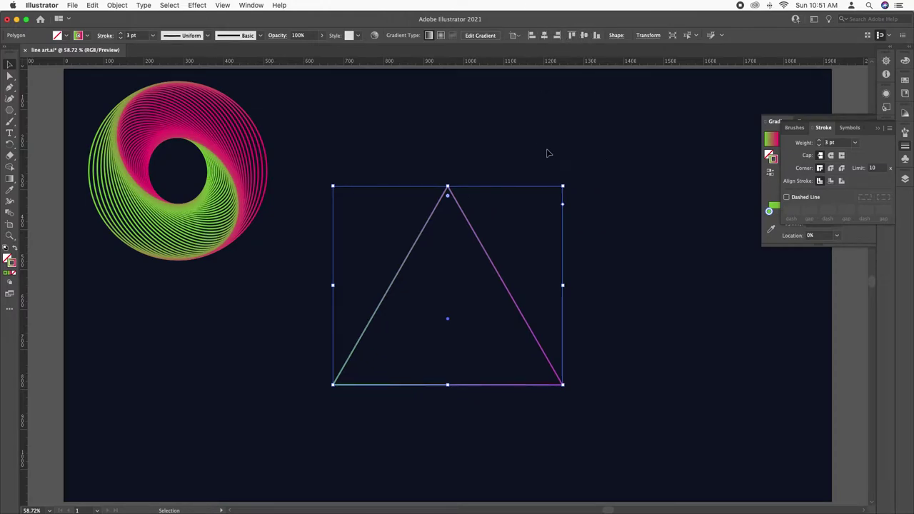
Start a Transform effect on the triangle with 95%/95% scale and 30 copies
left_click(198, 6)
mouse_move(230, 91)
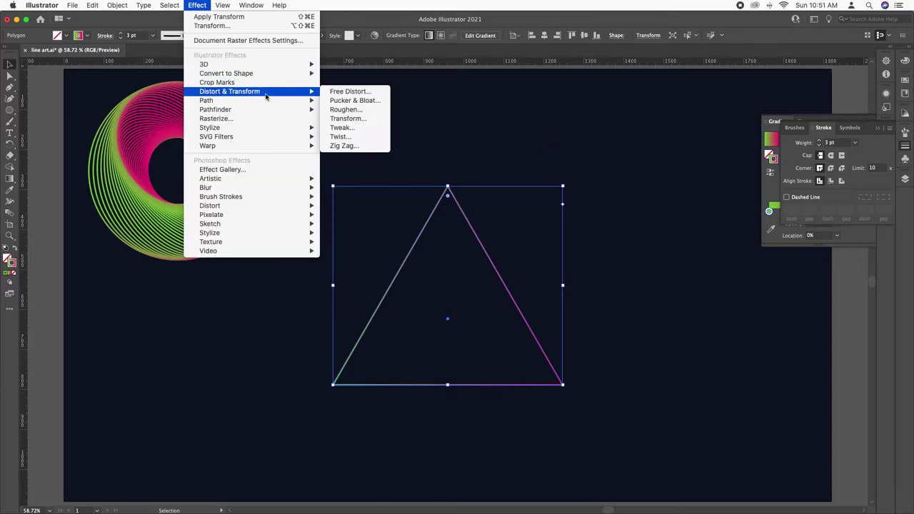
left_click(350, 117)
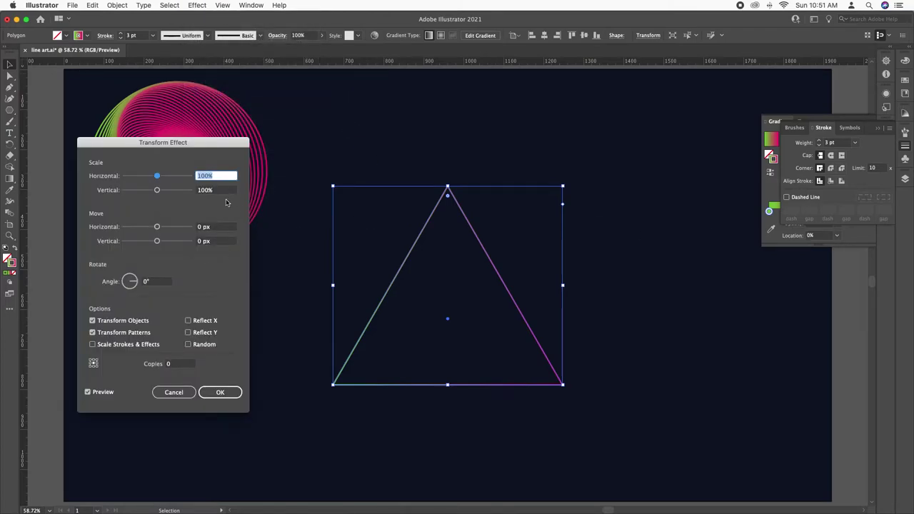
key("shift+Down")
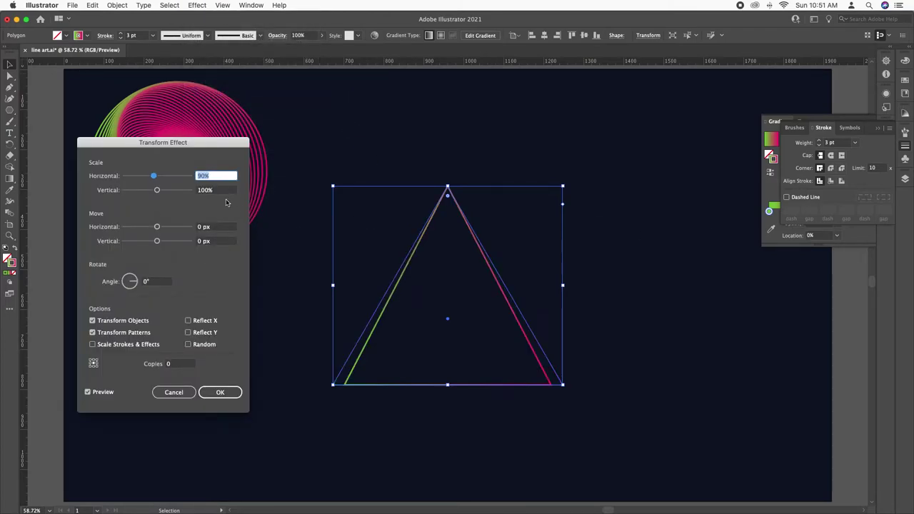
key("shift+Up")
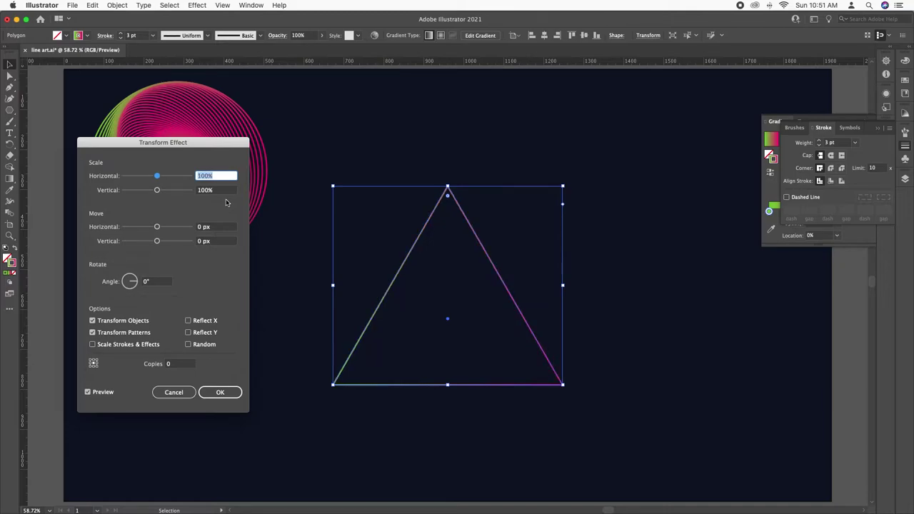
type("95")
key("Tab")
type("95")
key("Tab")
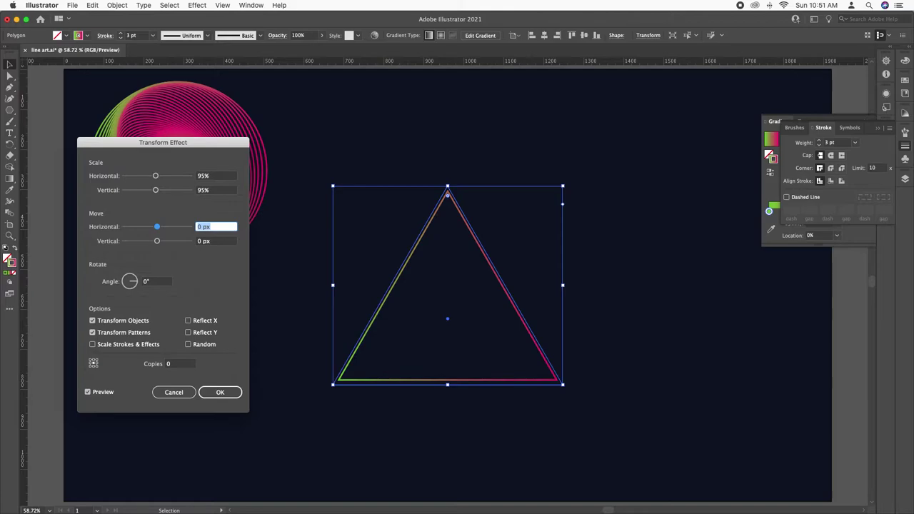
key("Tab")
key("Tab")
key("Tab")
key("Tab")
key("Tab")
key("Tab")
key("Tab")
key("Tab")
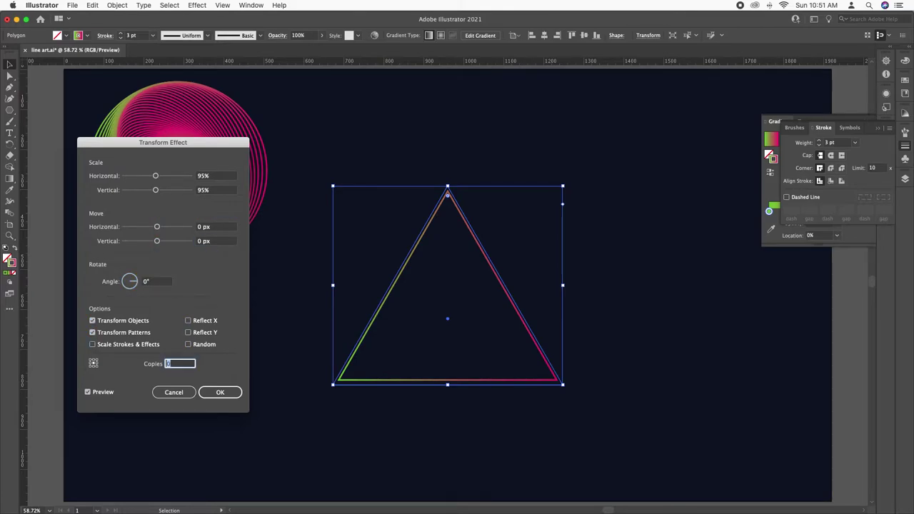
type("30")
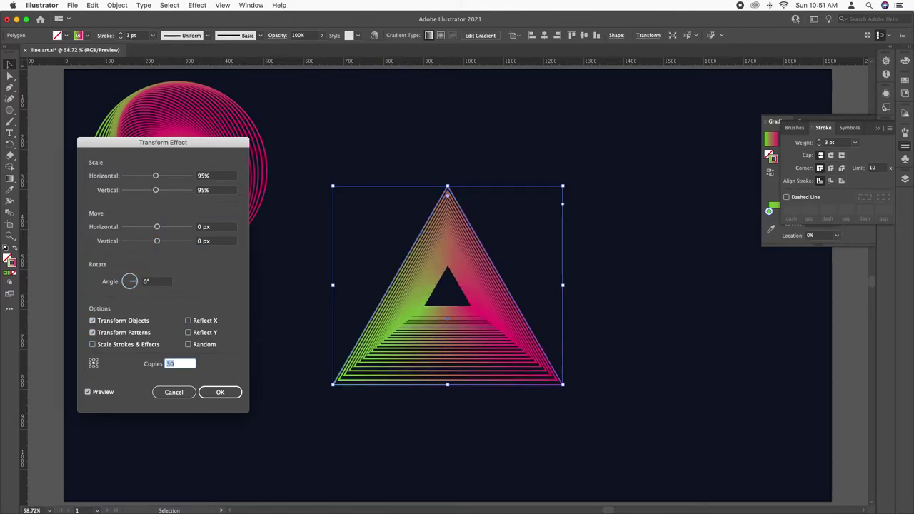
Try several rotation angles, settle on 1° per copy, and apply the effect
key("shift+Tab")
key("shift+Tab")
key("shift+Tab")
key("shift+Tab")
key("shift+Tab")
key("shift+Tab")
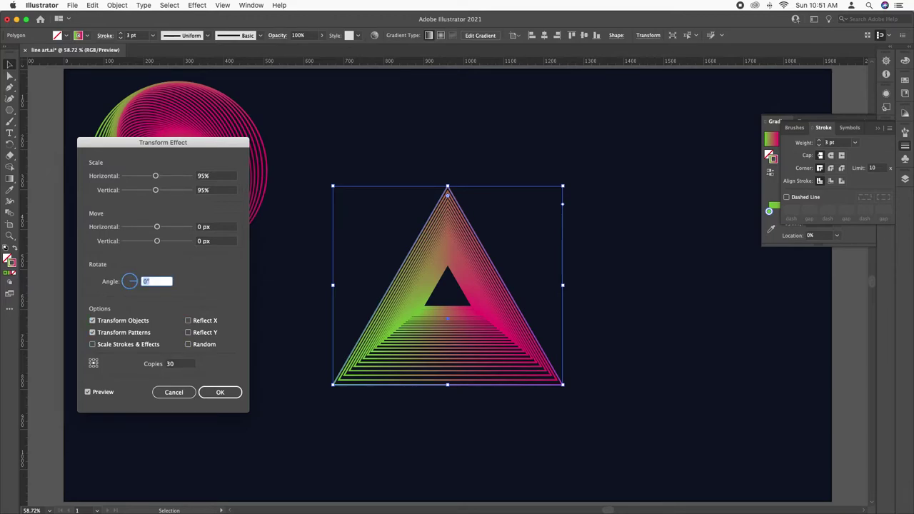
key("shift+Up")
key("shift+Down")
key("Up")
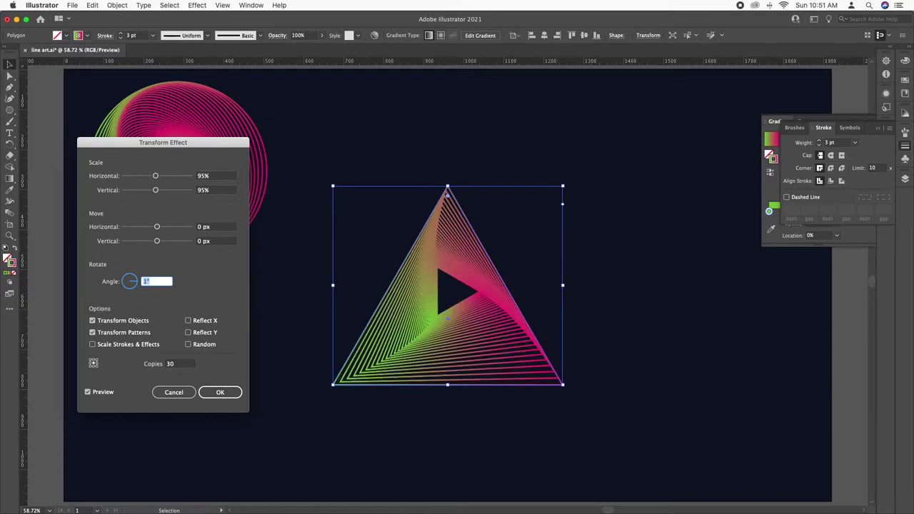
key("Up")
key("Up")
key("Up")
key("Up")
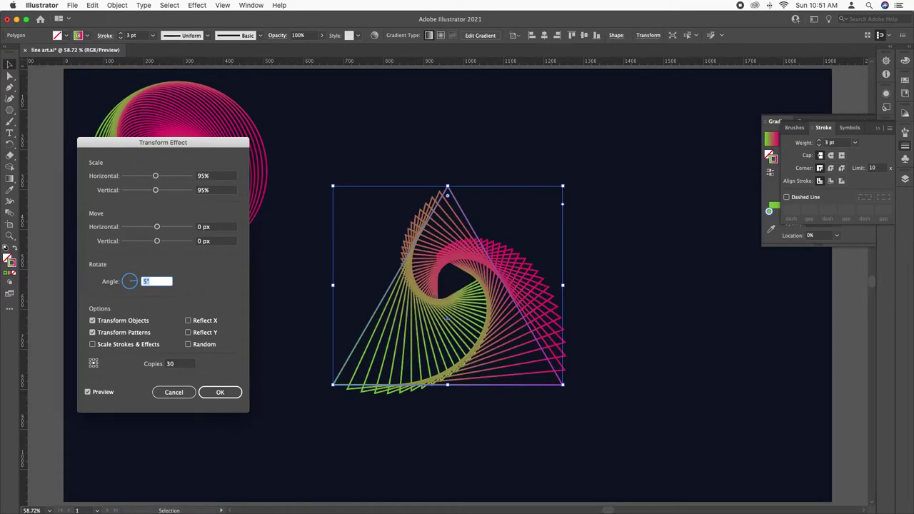
key("Up")
key("Up")
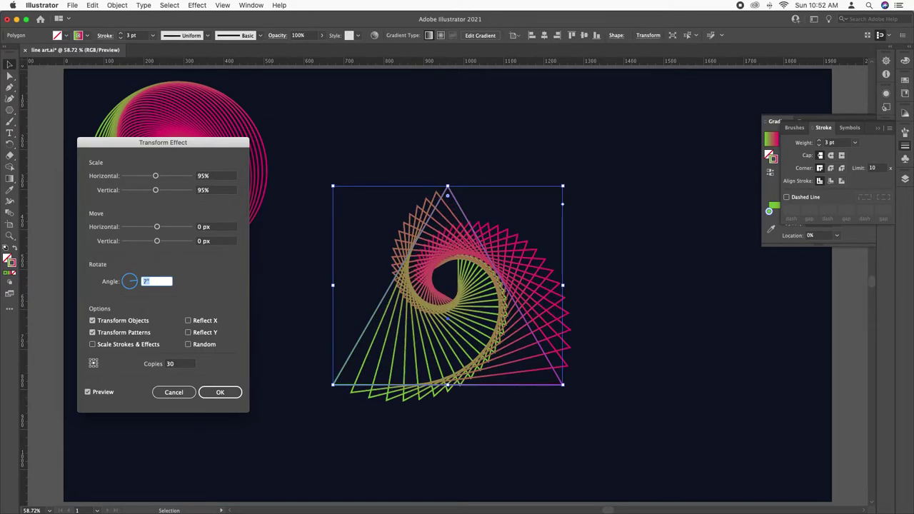
key("Down")
key("Up")
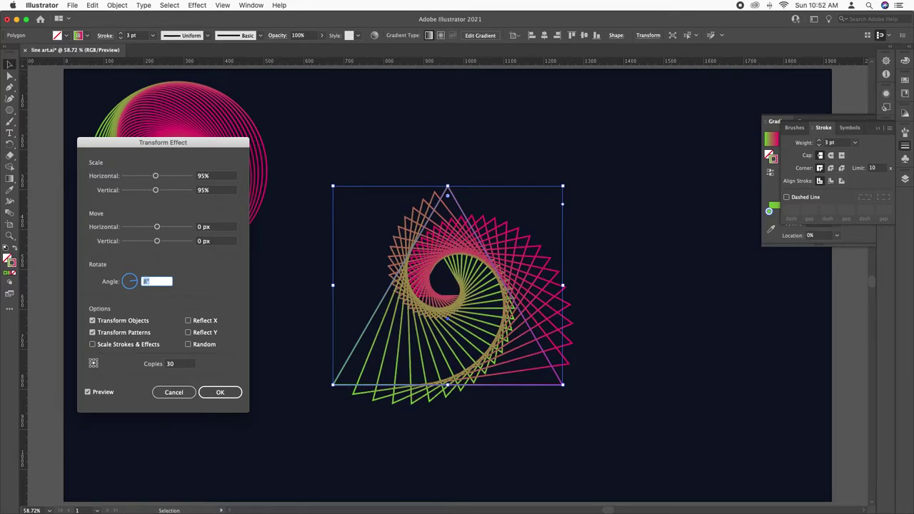
key("Down")
key("Down")
key("Down")
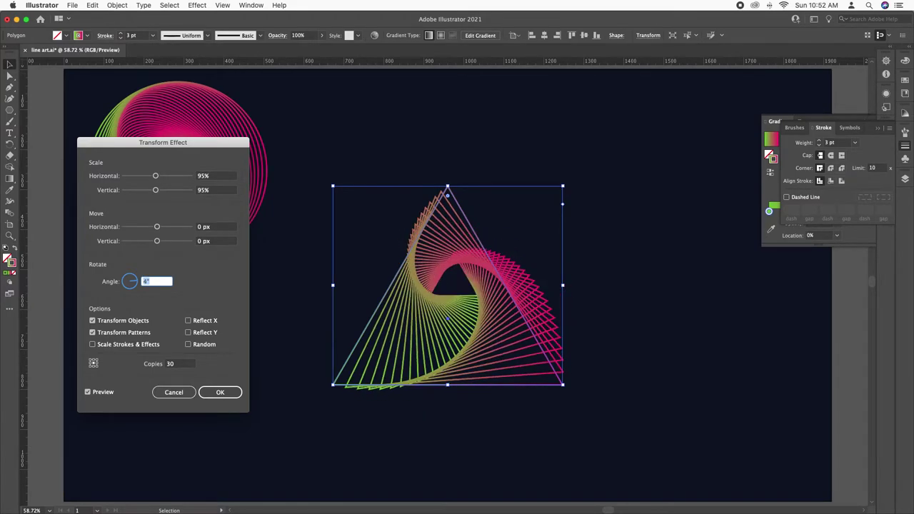
key("Down")
key("Down")
key("Down")
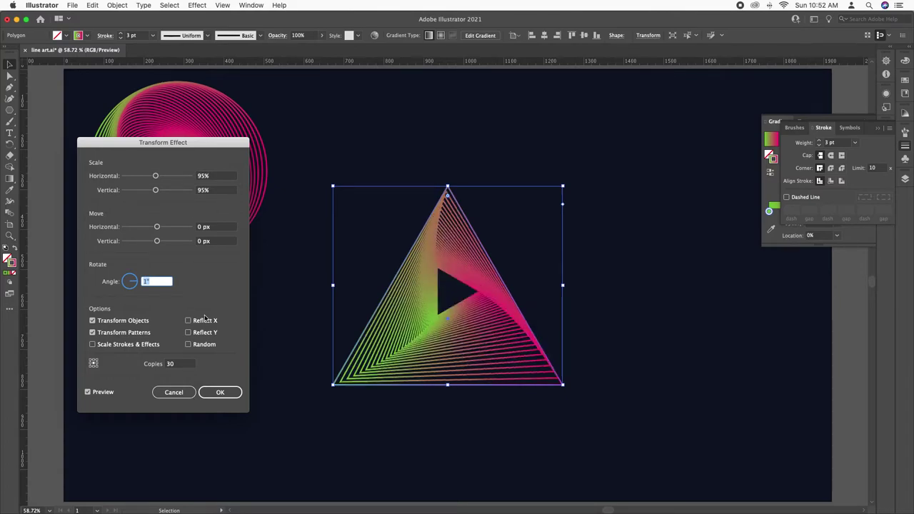
key("Down")
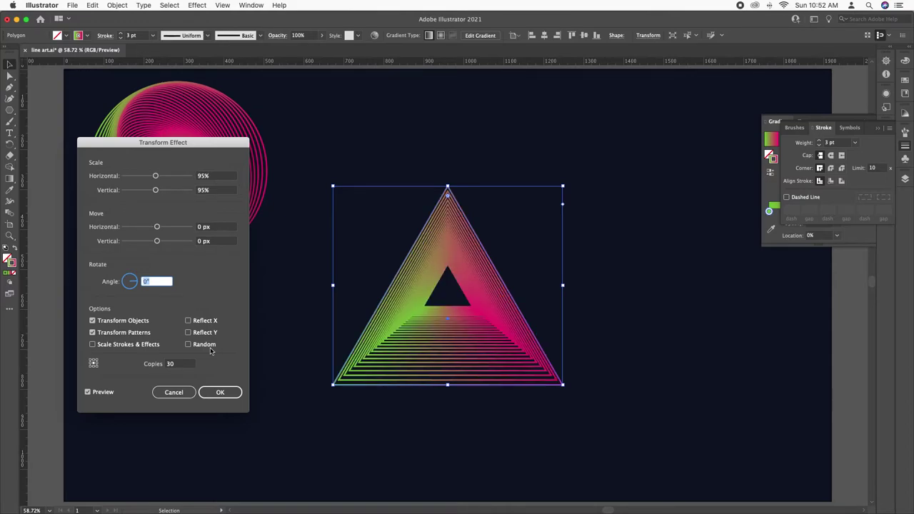
key("Up")
key("Down")
key("Up")
key("Up")
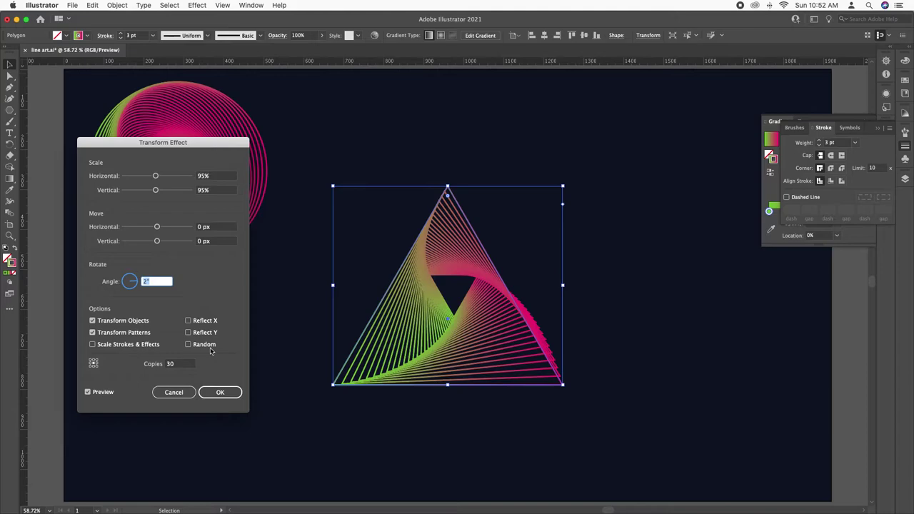
key("Down")
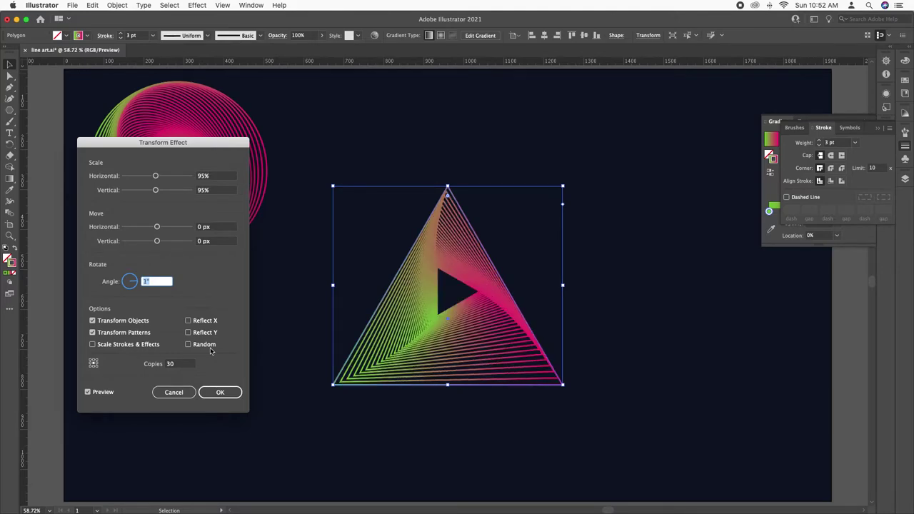
left_click(220, 393)
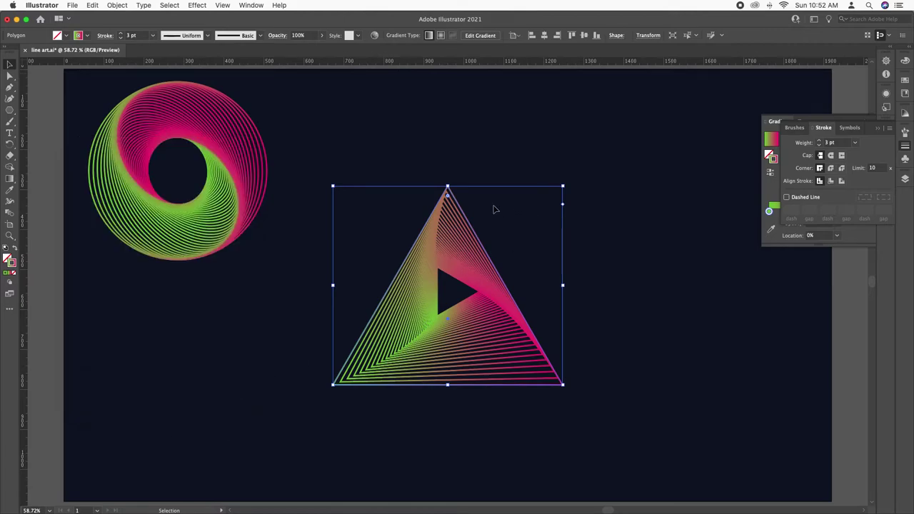
Round the triangle spiral's corners with a live-corner drag, then deselect it
left_click_drag(448, 194, 450, 217)
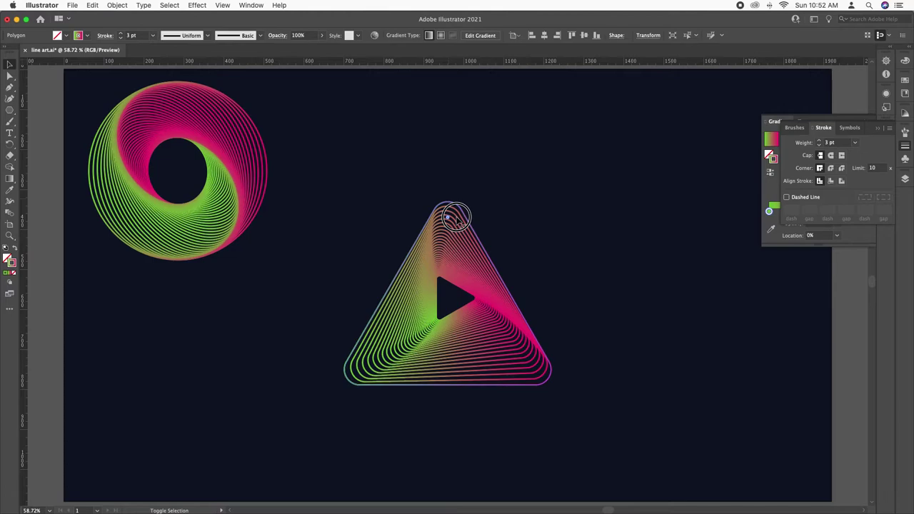
left_click(267, 352)
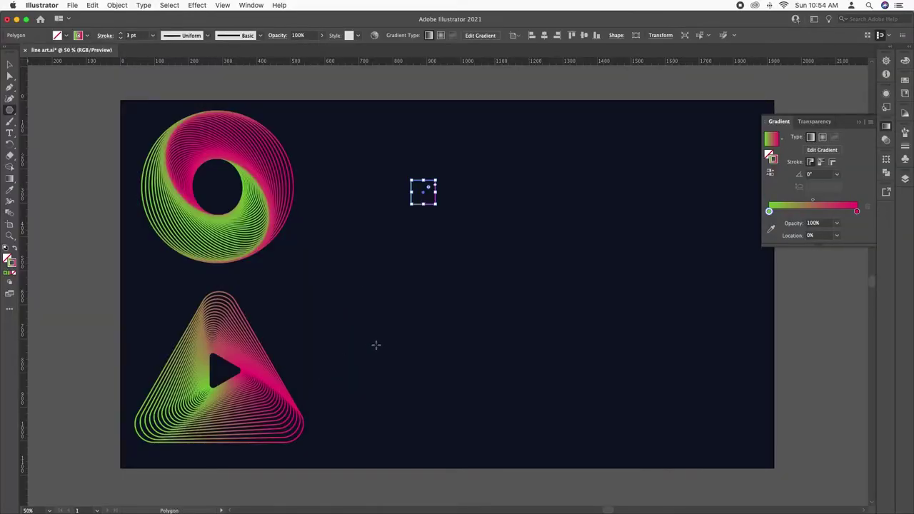
Enlarge the small square to about 594 px, rotate it 45° into a diamond, and shift it right
key("ctrl+equal")
key("ctrl+shift+a")
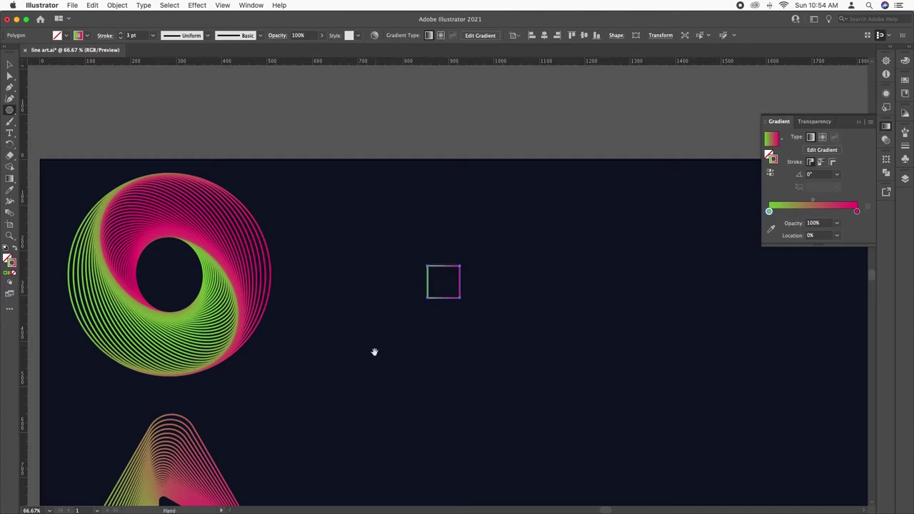
left_click_drag(376, 346, 258, 235)
key("v")
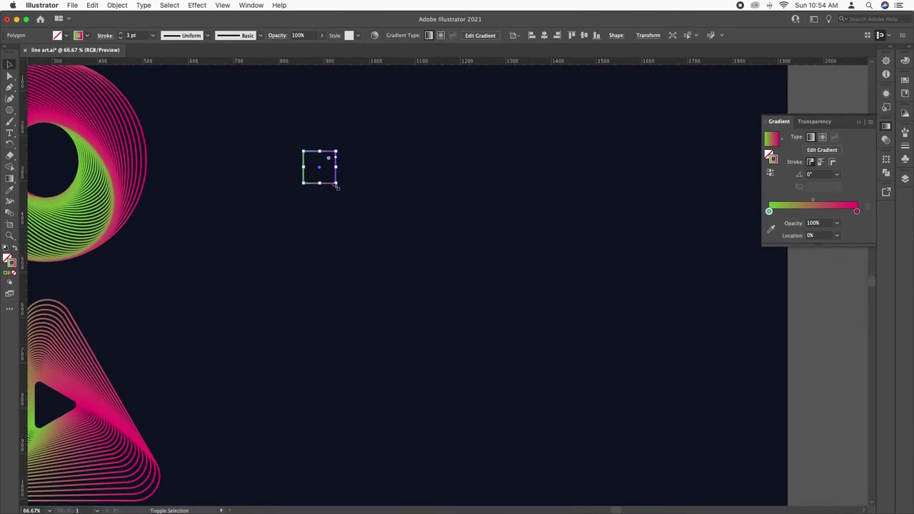
mouse_move(334, 184)
left_mouse_down()
mouse_move(382, 270)
mouse_move(494, 417)
left_mouse_up()
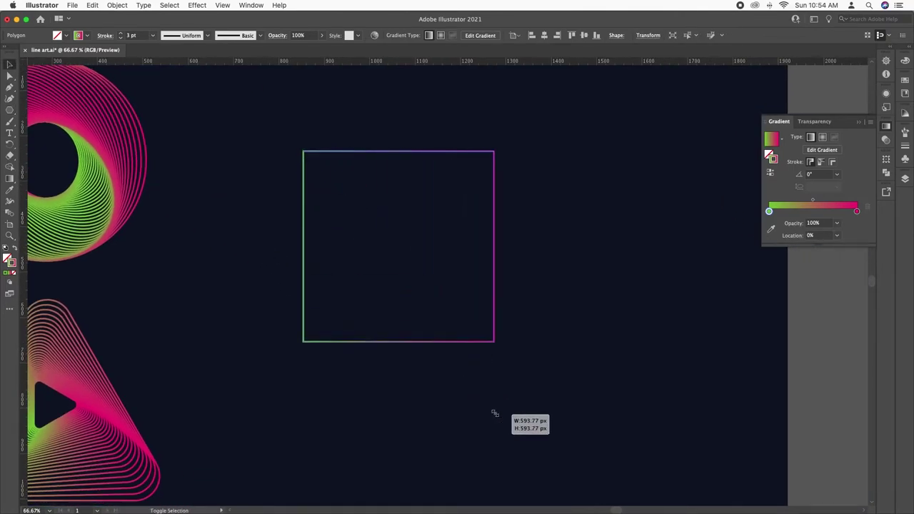
left_click_drag(496, 149, 531, 267)
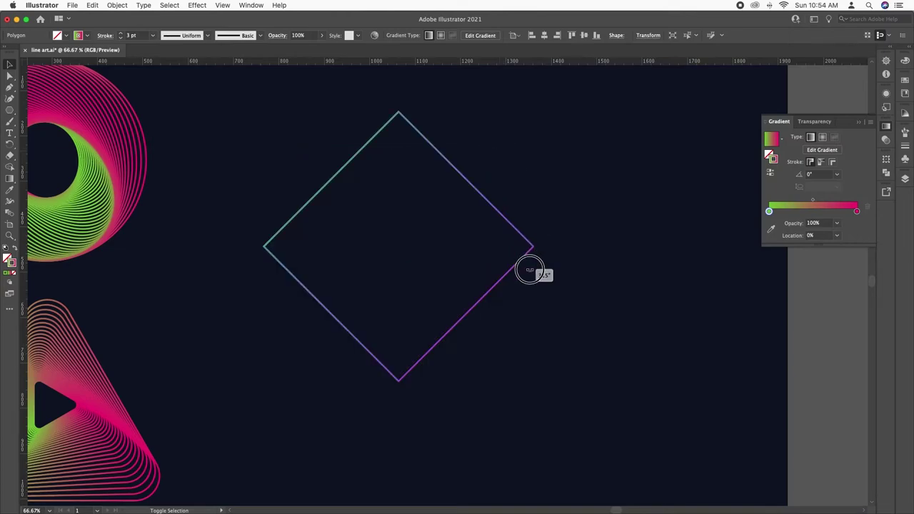
left_click_drag(501, 218, 570, 252)
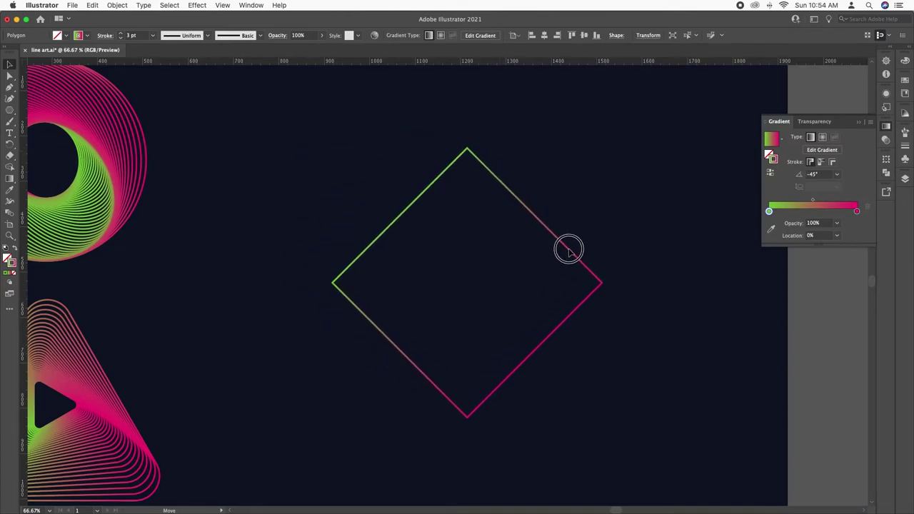
left_click(188, 6)
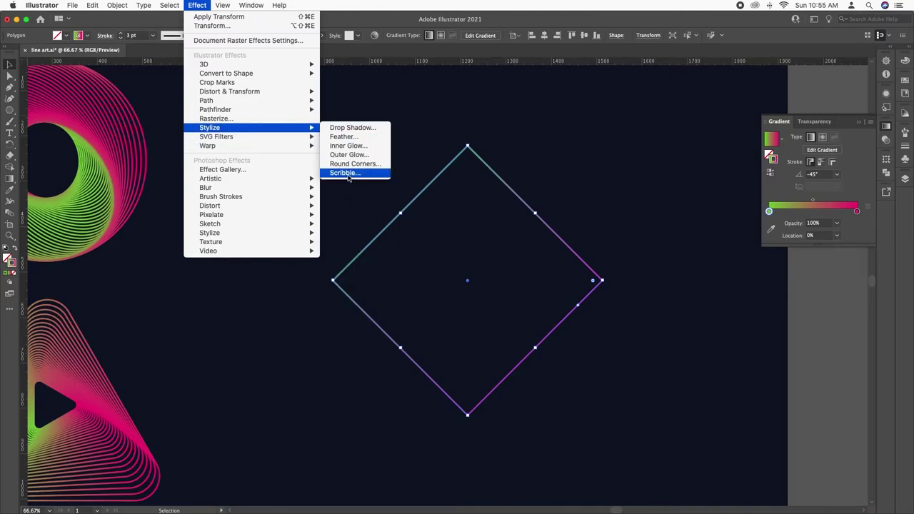
mouse_move(230, 92)
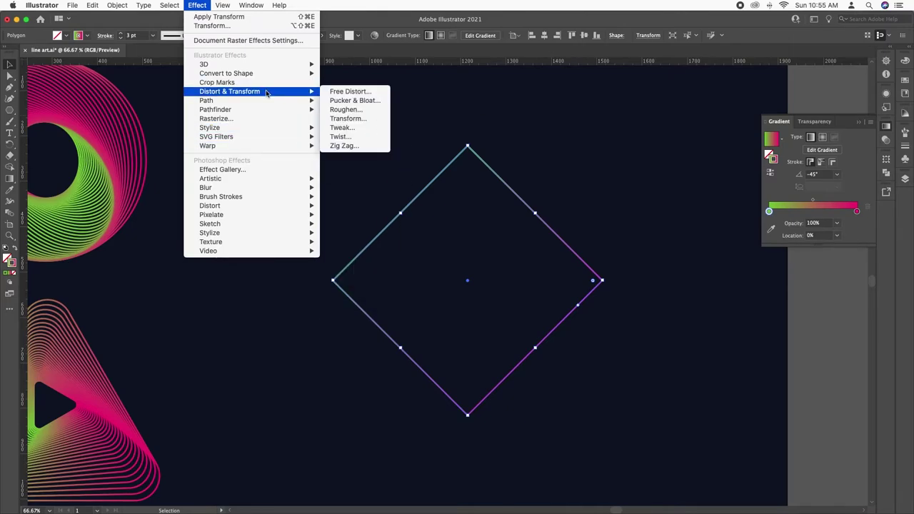
Start a Transform effect on the diamond with 95%/95% scale and 30 copies
left_click(347, 120)
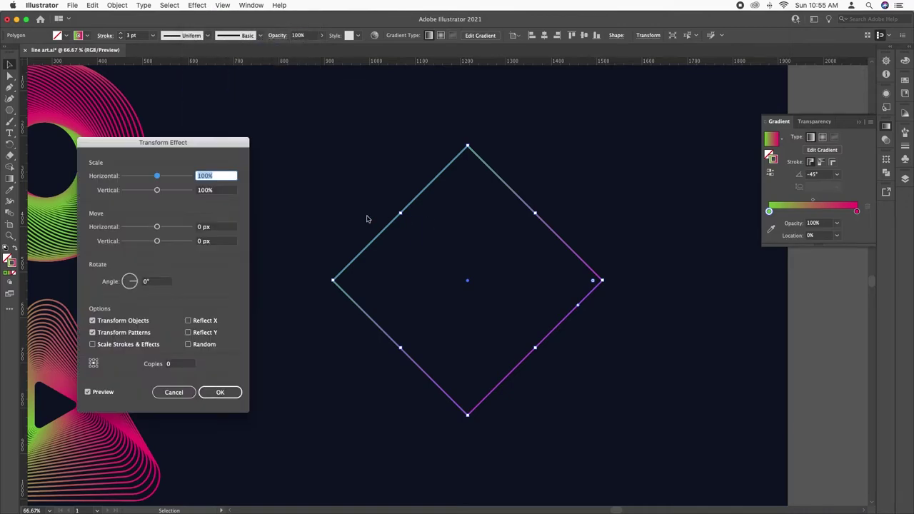
type("95")
key("Tab")
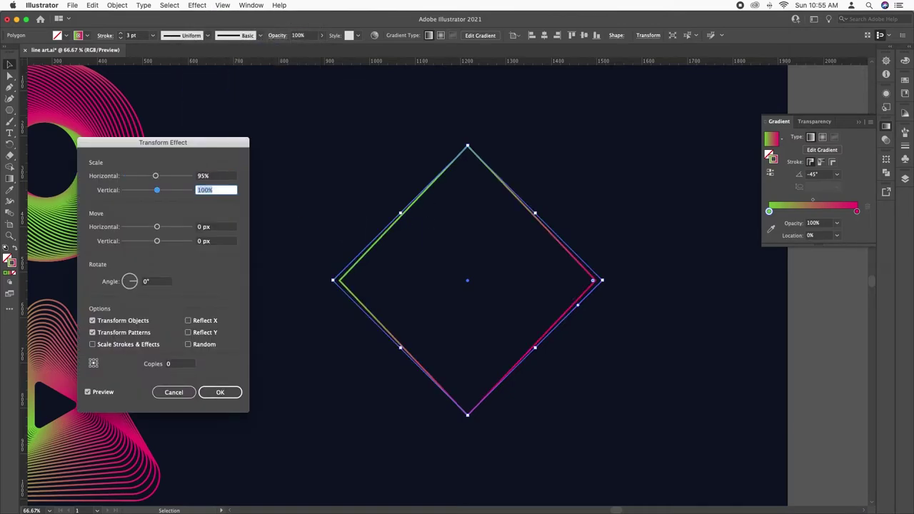
type("95")
key("Tab")
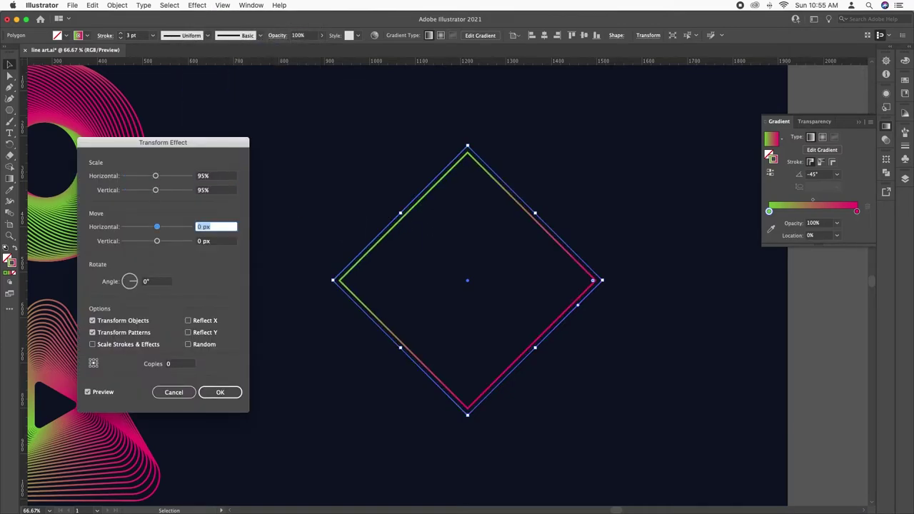
key("Tab")
key("Tab")
key("Tab")
key("Tab")
key("Tab")
key("Tab")
key("shift+Up")
key("shift+Up")
key("shift+Up")
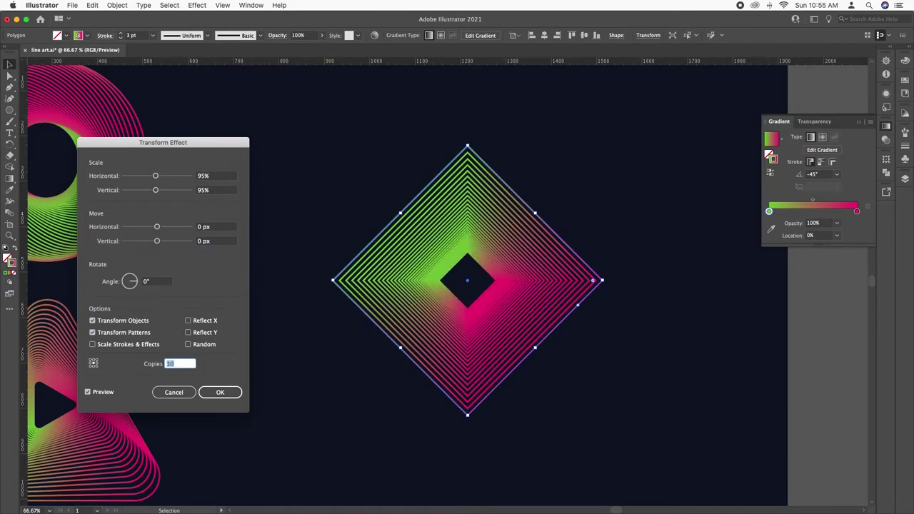
key("shift+Down")
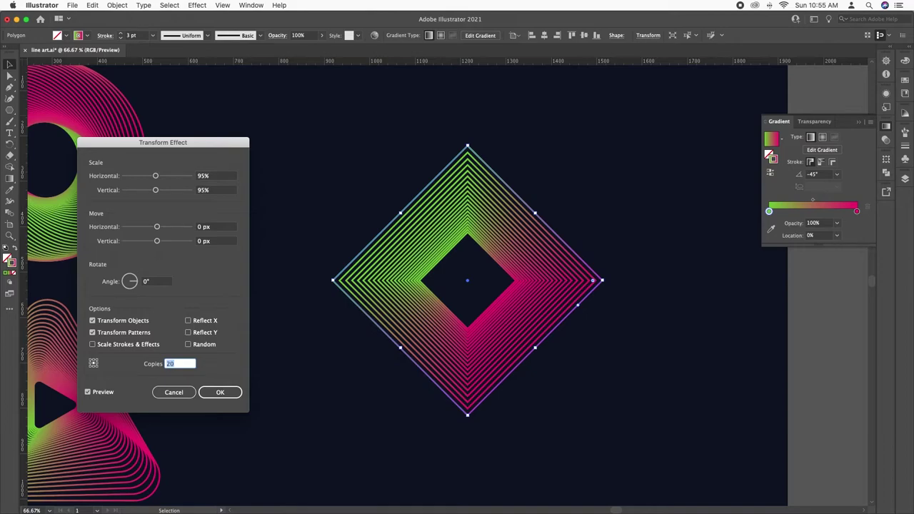
key("shift+Up")
key("Tab")
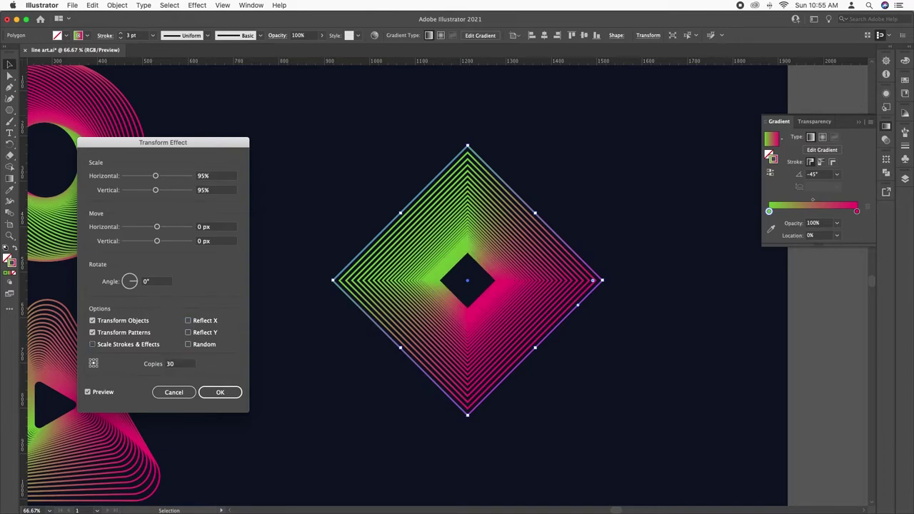
Add a slight rotation of about 3° per copy and apply the effect
key("shift+Tab")
key("shift+Tab")
key("shift+Tab")
key("shift+Up")
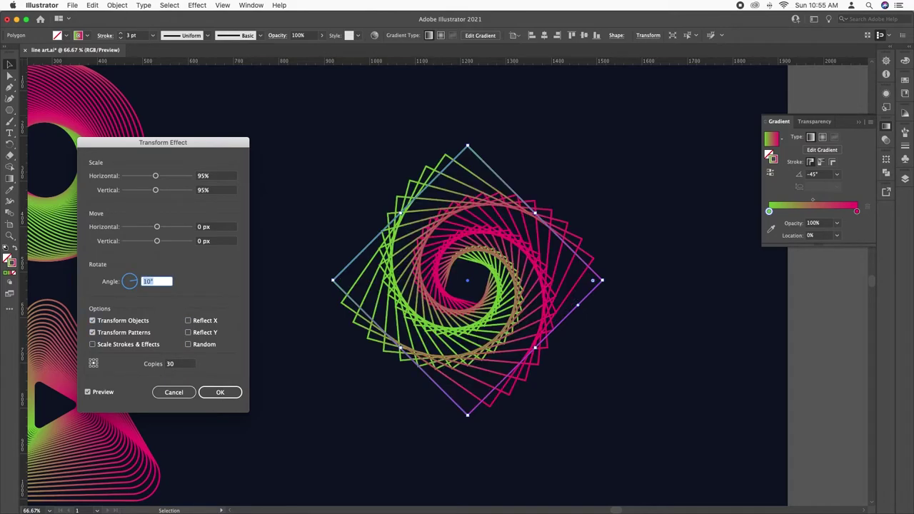
key("shift+Down")
key("Up")
key("Up")
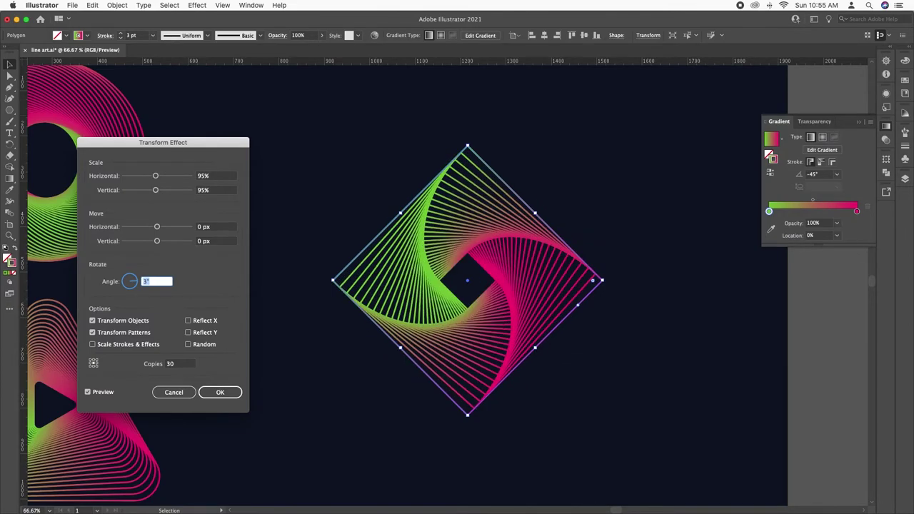
left_click(223, 391)
Round the diamond spiral's corners to about 62 px with the Direct Selection tool
left_click(714, 293)
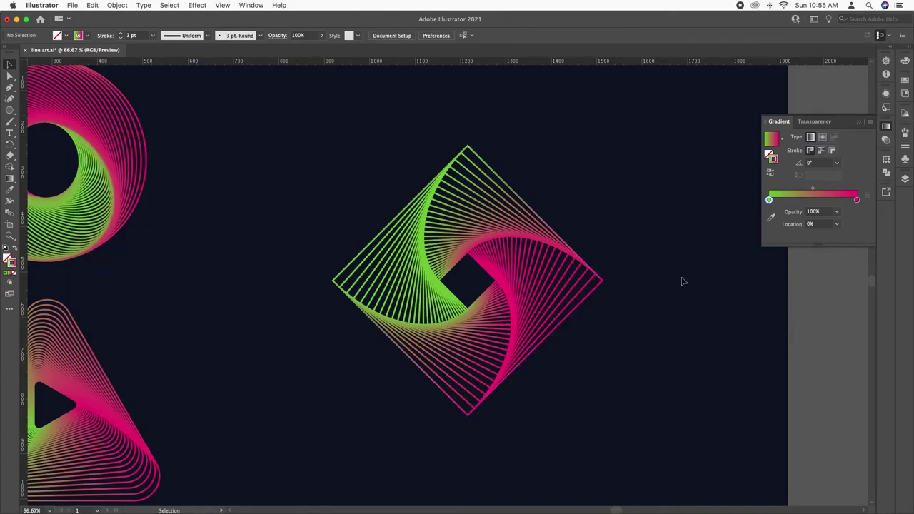
key("a")
left_click(497, 206)
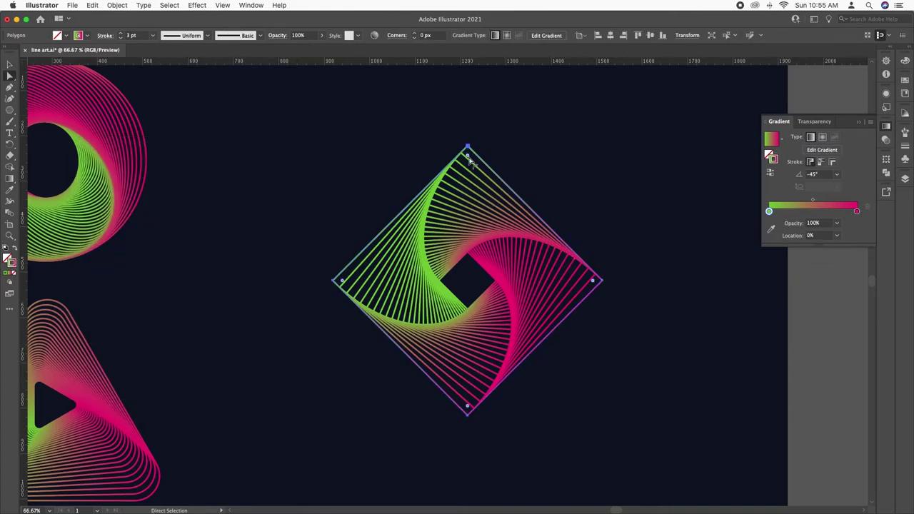
left_click_drag(470, 164, 483, 192)
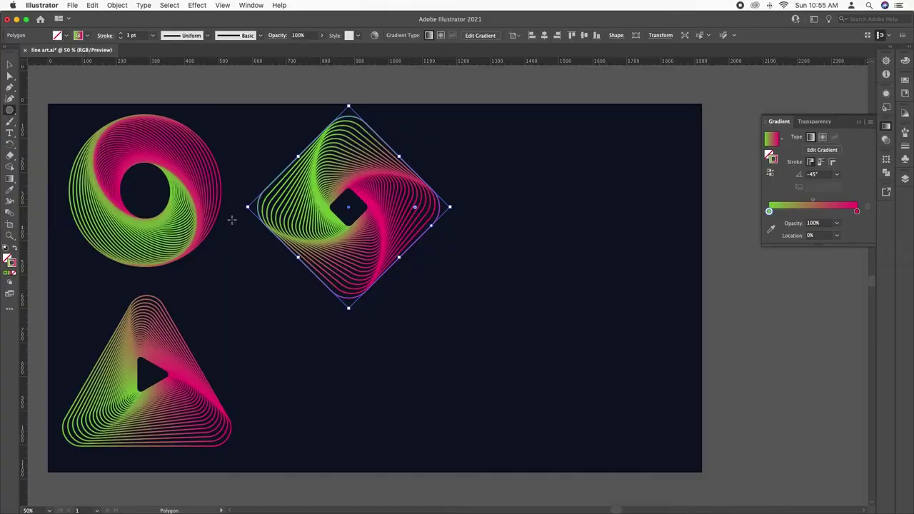
Create a six-sided polygon from the Polygon tool's settings dialog
left_click(232, 220)
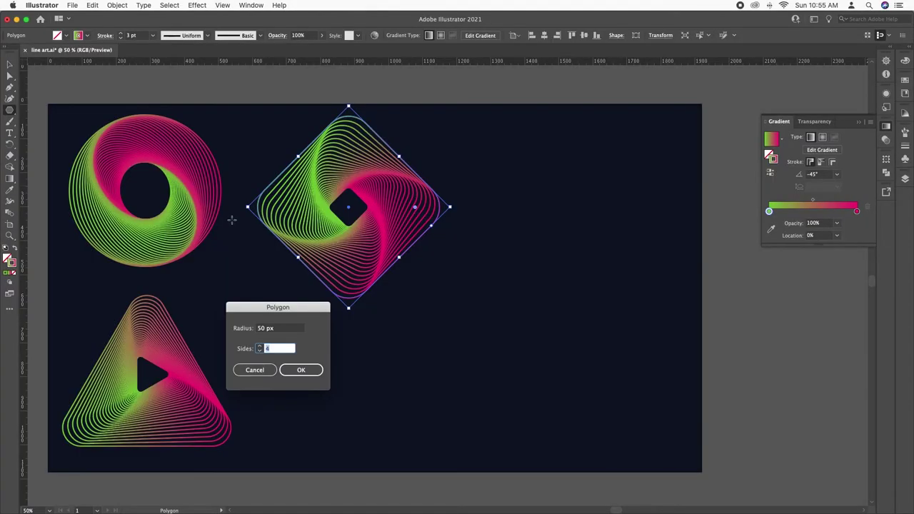
type("6")
key("Return")
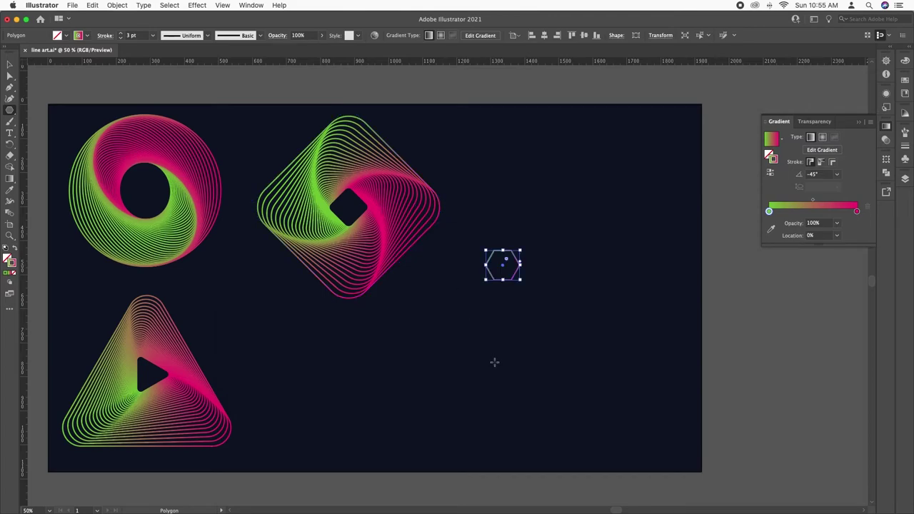
key("v")
Rotate the hexagon 90°, enlarge it to about 212 by 245 px, and zoom to 100%
left_click_drag(522, 280, 468, 318)
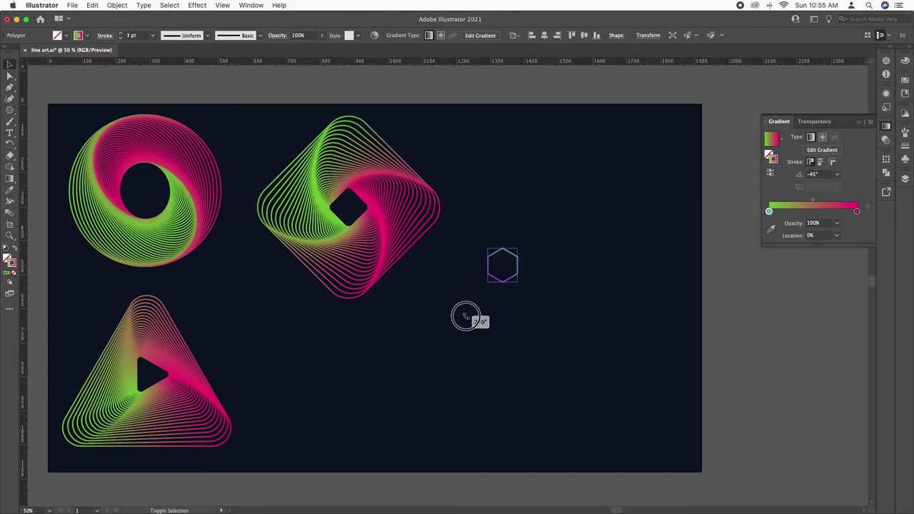
left_click_drag(518, 283, 640, 437)
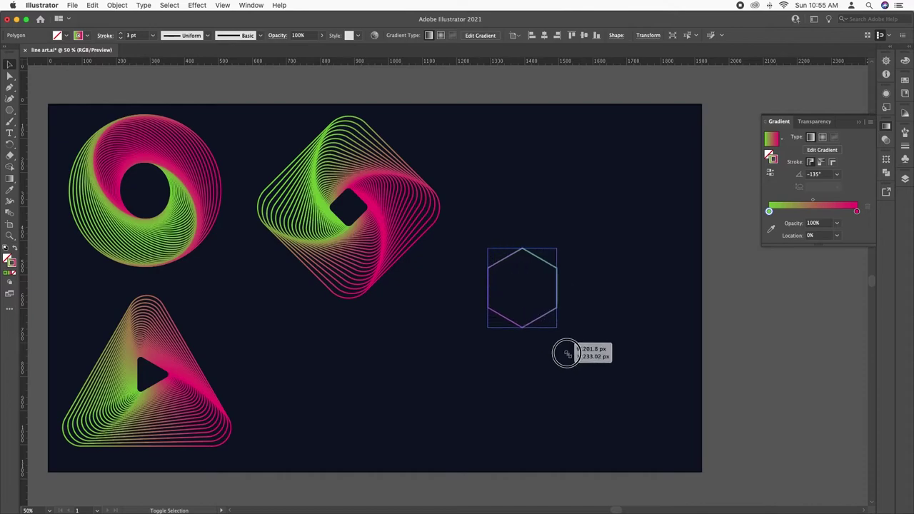
scroll(649, 377, "right", 5)
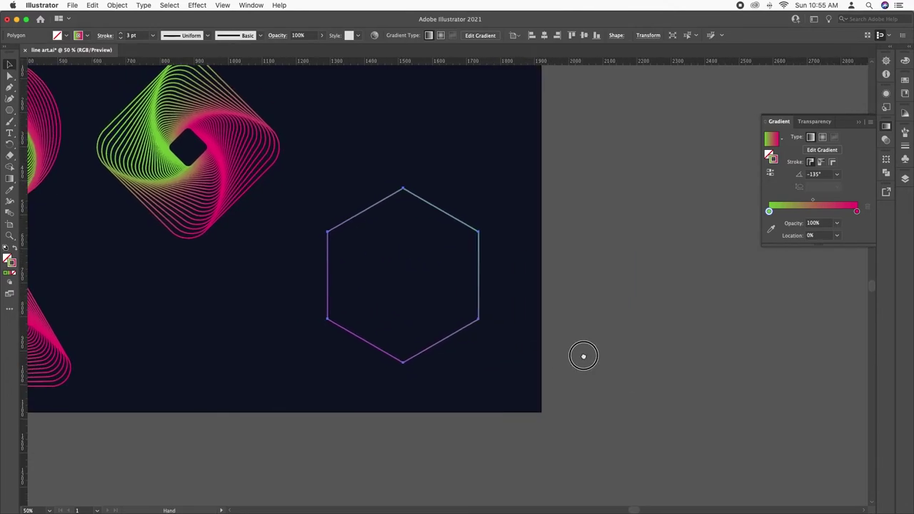
key("super+equal")
key("super+equal")
key("super+equal")
key("v")
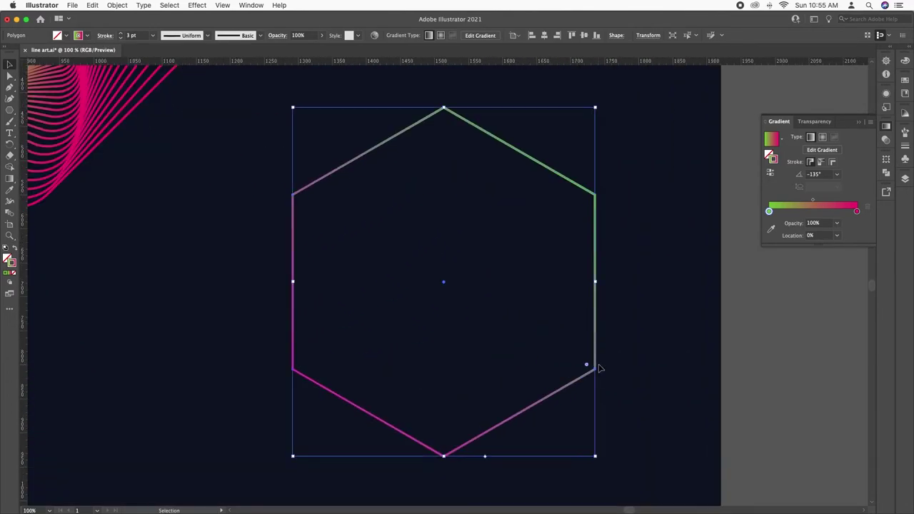
Add a Transform effect to the hexagon that scales each copy to 95% horizontally and vertically
left_click(207, 6)
mouse_move(229, 92)
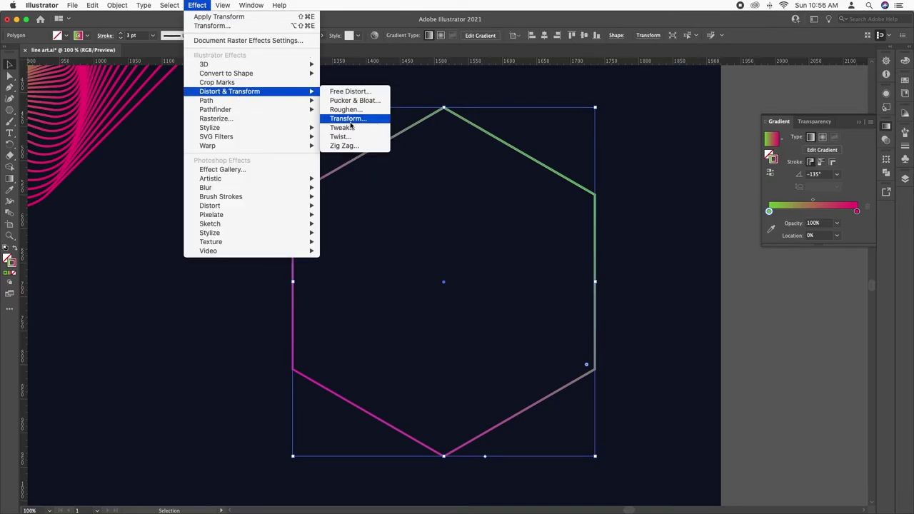
left_click(350, 122)
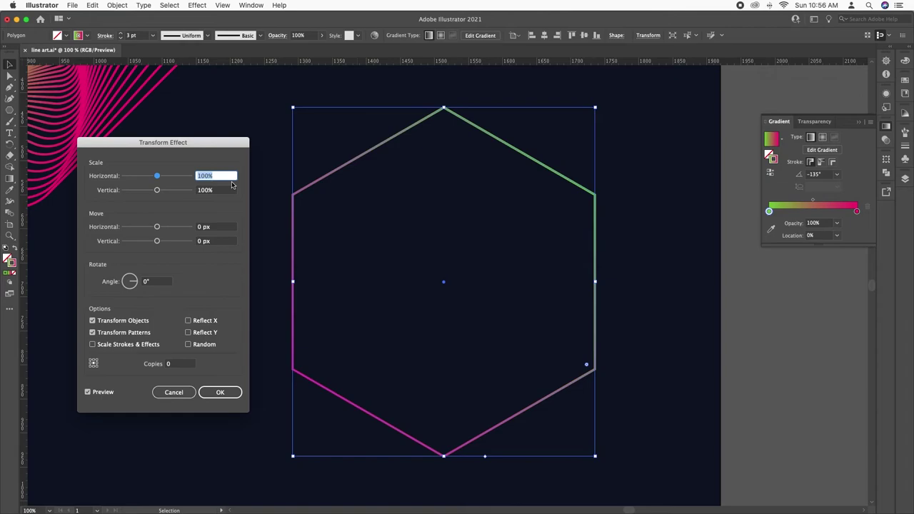
type("95")
key("Tab")
type("9")
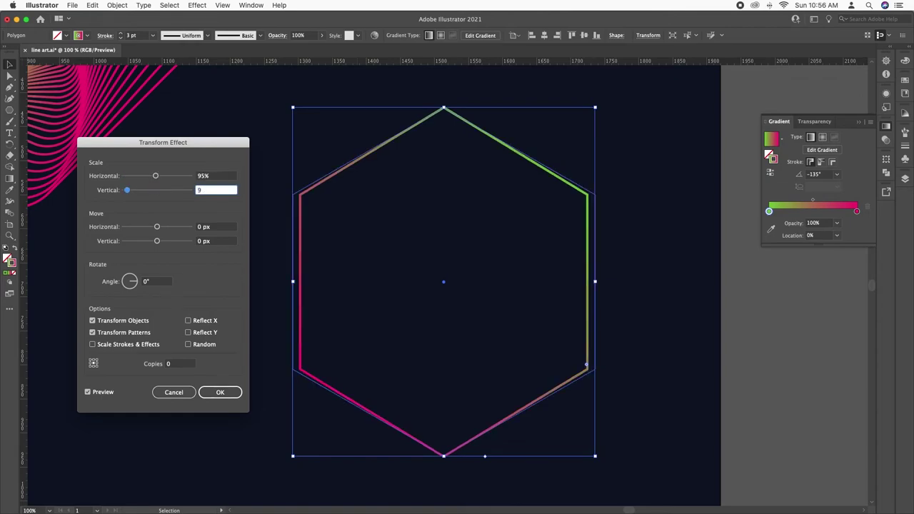
type("5")
key("Tab")
key("Tab")
key("Tab")
key("Tab")
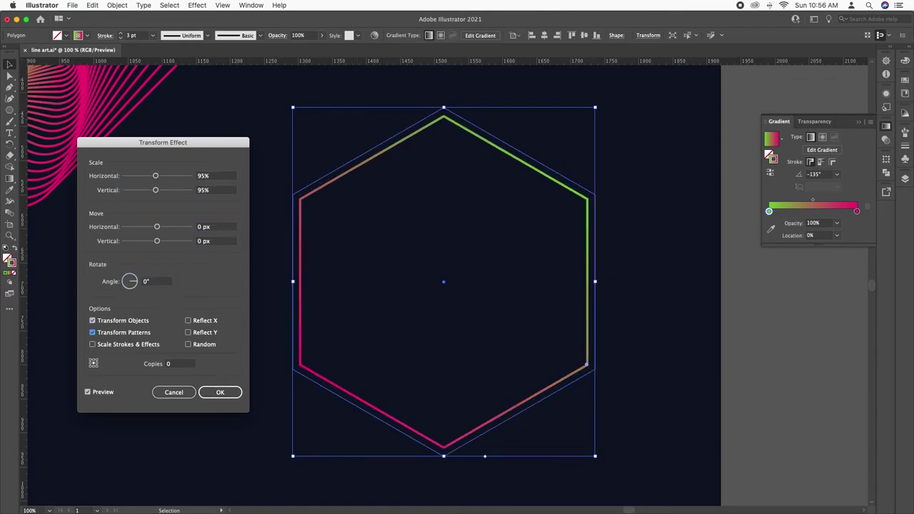
key("Tab")
Set the transform to 40 copies, each rotated 6°, and apply it
type("30")
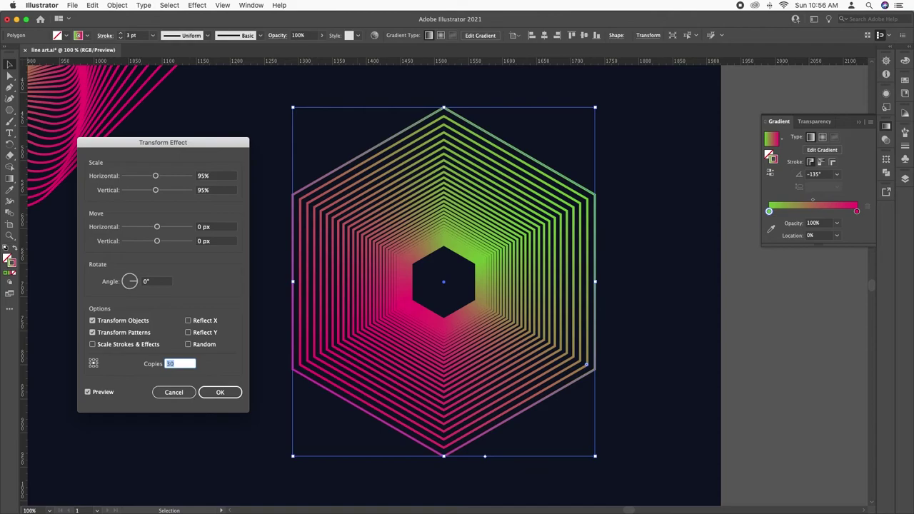
key("shift+Tab")
key("shift+Tab")
key("shift+Tab")
key("shift+Tab")
key("shift+Tab")
key("shift+Tab")
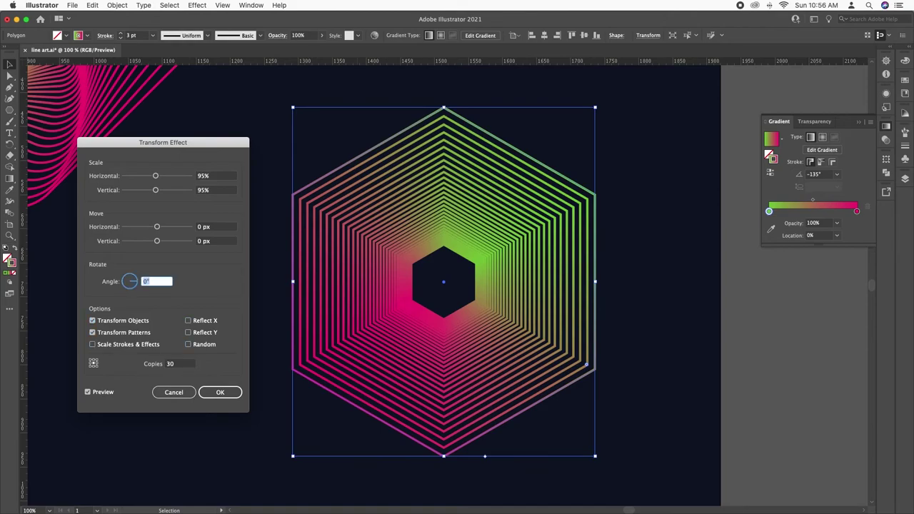
key("shift+Up")
key("Down")
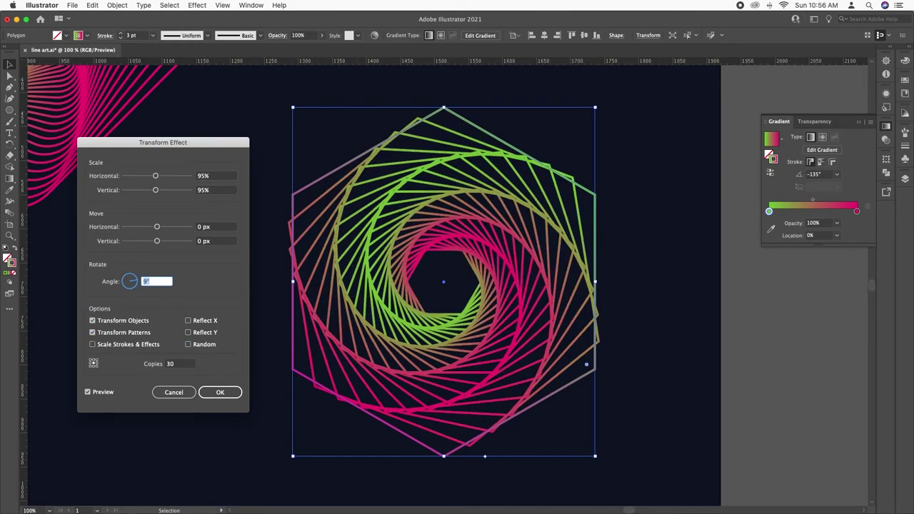
key("Down")
key("Down")
key("Down")
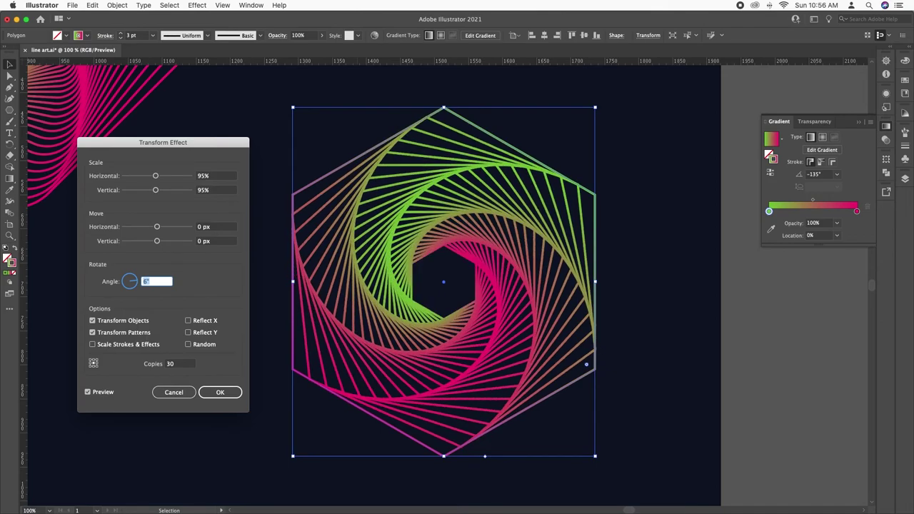
key("Tab")
key("Tab")
key("Tab")
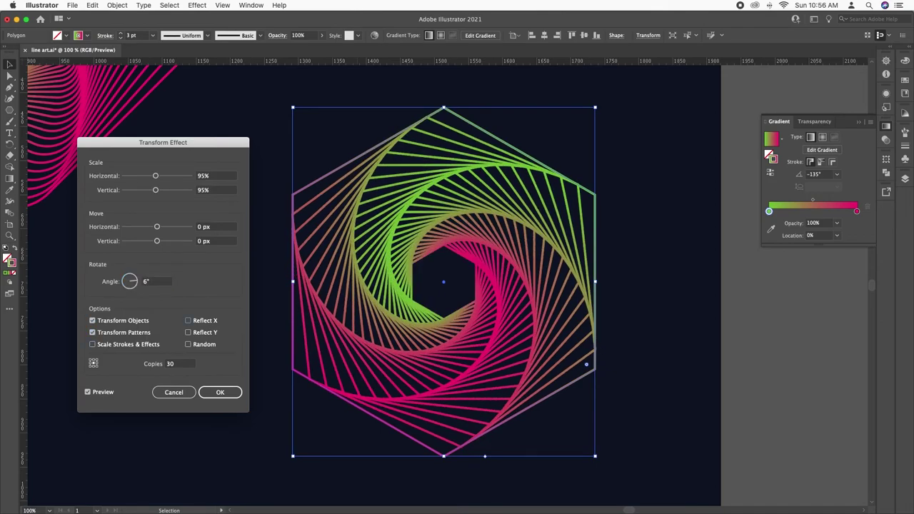
key("Tab")
key("shift+Up")
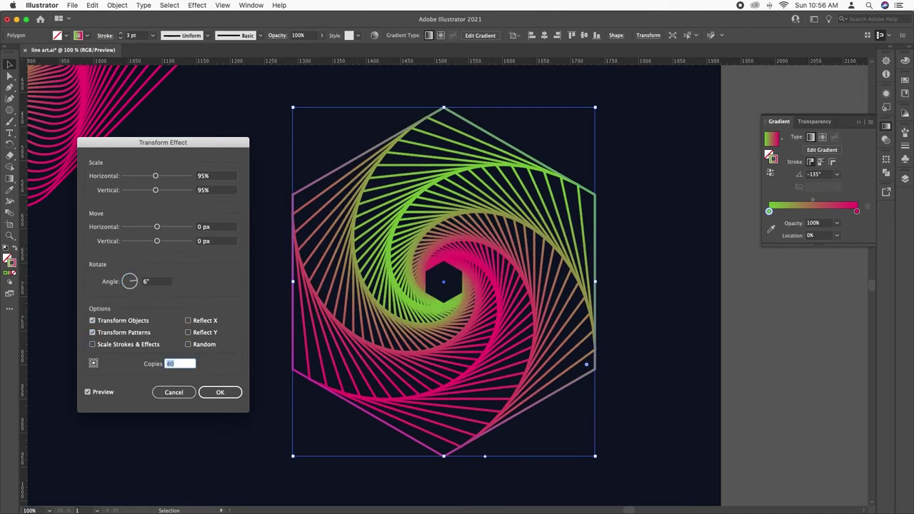
key("shift+Tab")
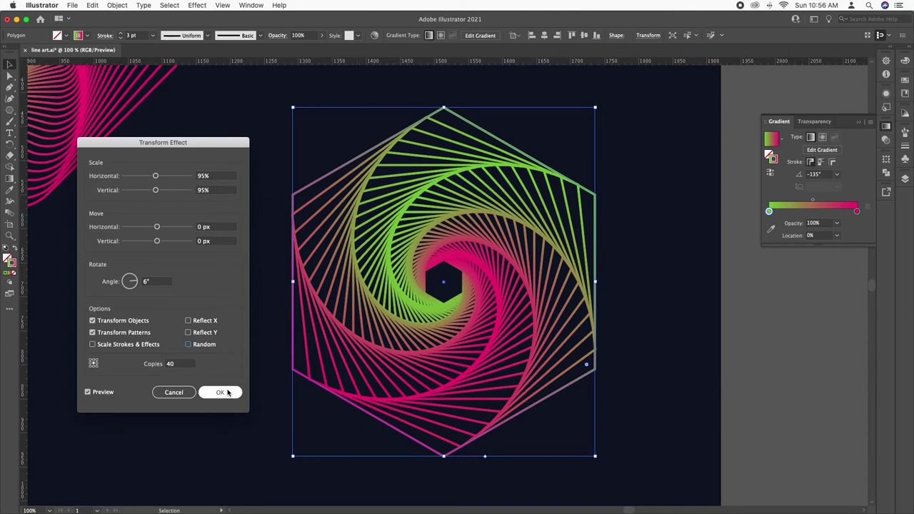
left_click(227, 393)
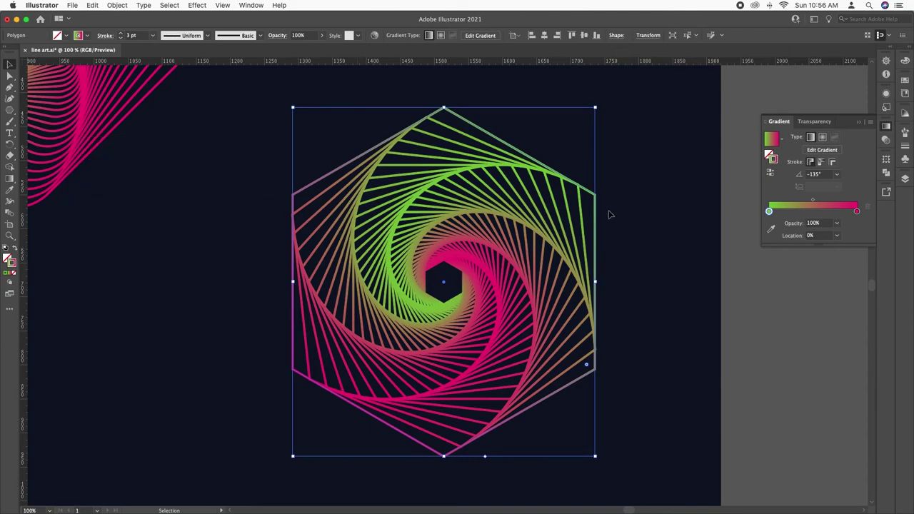
Reselect the hexagon spiral and drag its corner widget to about 97 px radius
left_click(772, 340)
left_click(526, 163)
key("a")
left_click_drag(446, 126, 486, 168)
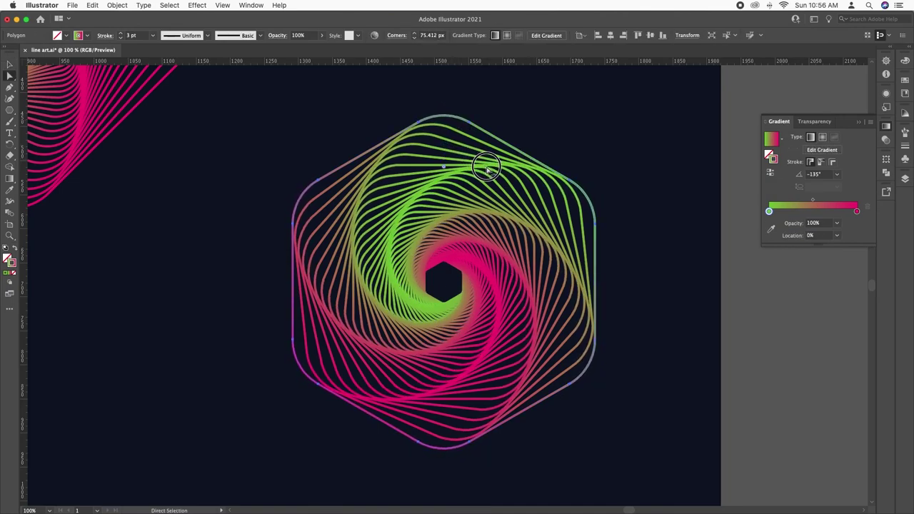
left_click_drag(487, 168, 501, 185)
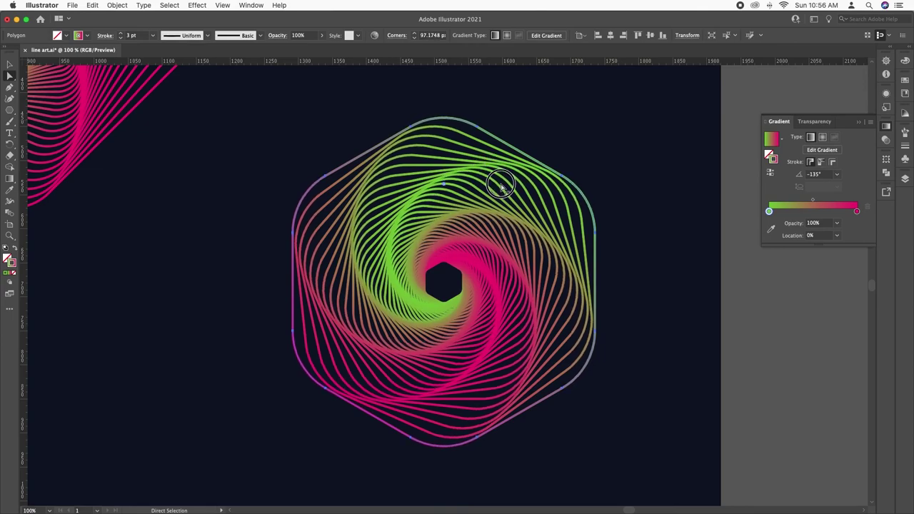